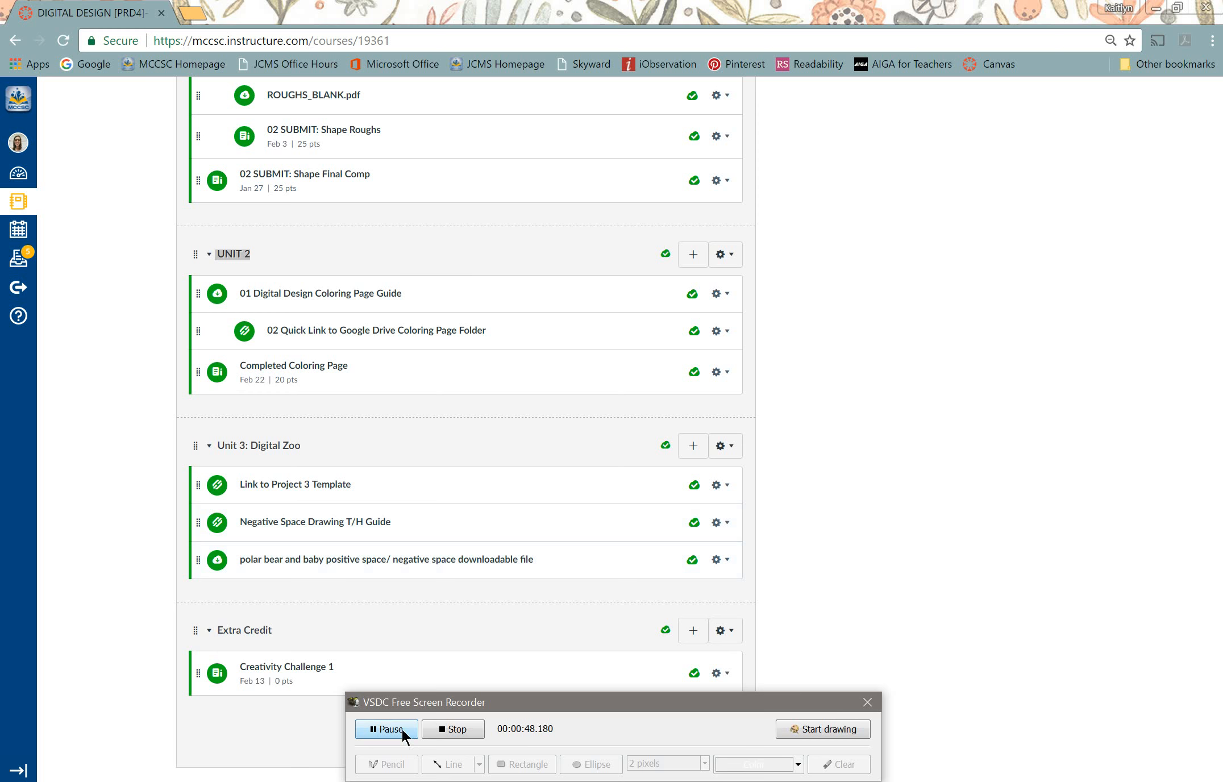
left_click(386, 729)
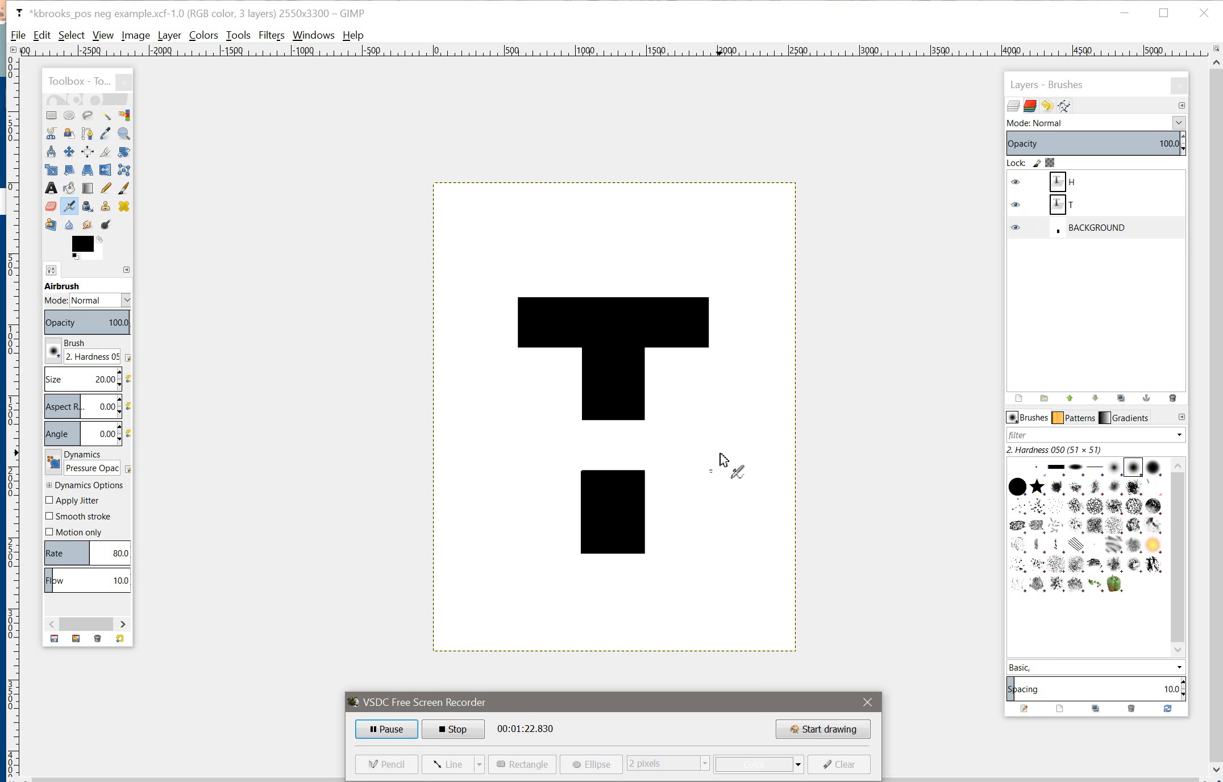
Toggle the visibility of the T, H and BACKGROUND layers off and on to examine how the example is built.
left_click(1015, 206)
left_click(1017, 206)
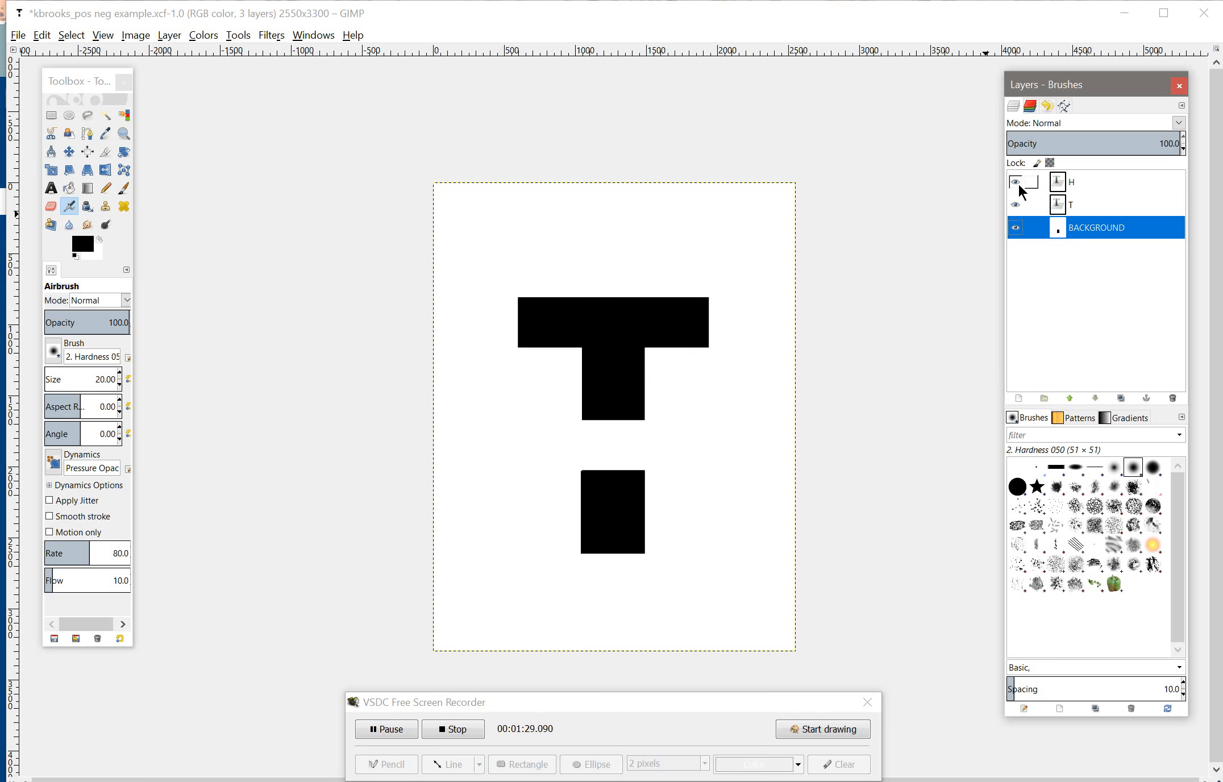
left_click(1020, 183)
left_click(1020, 182)
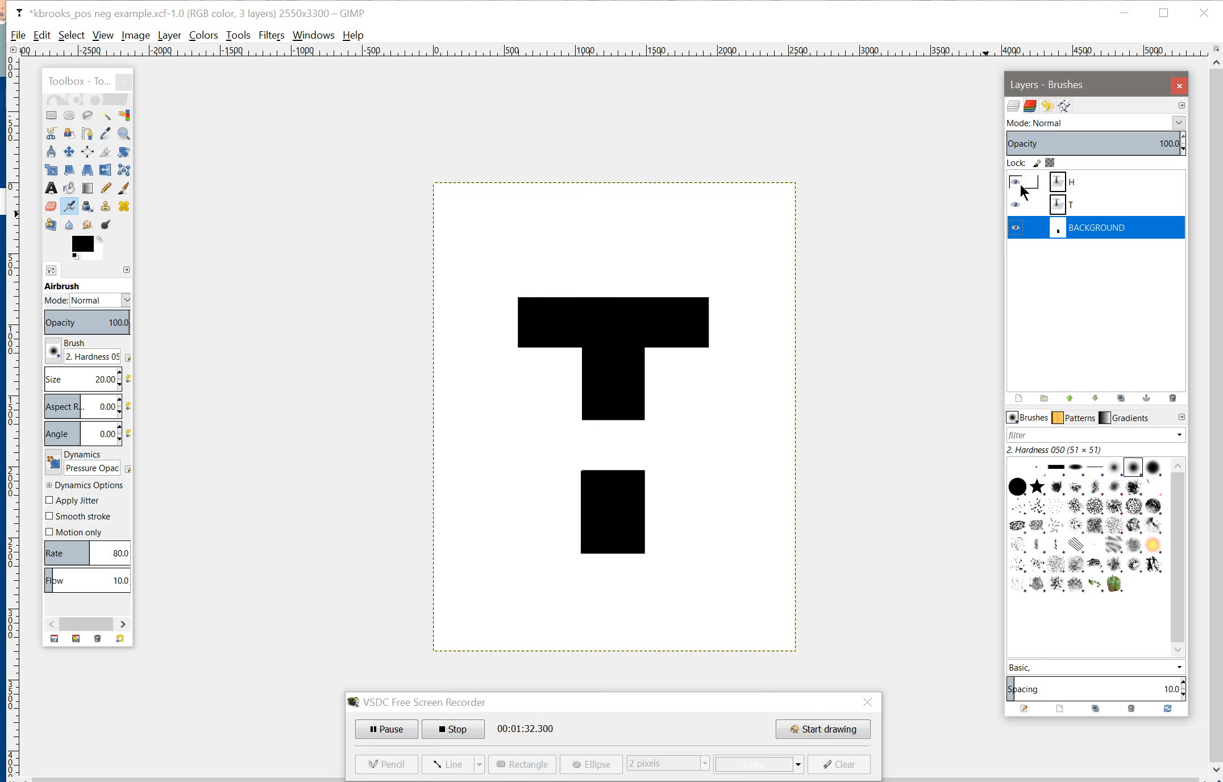
left_click(1015, 228)
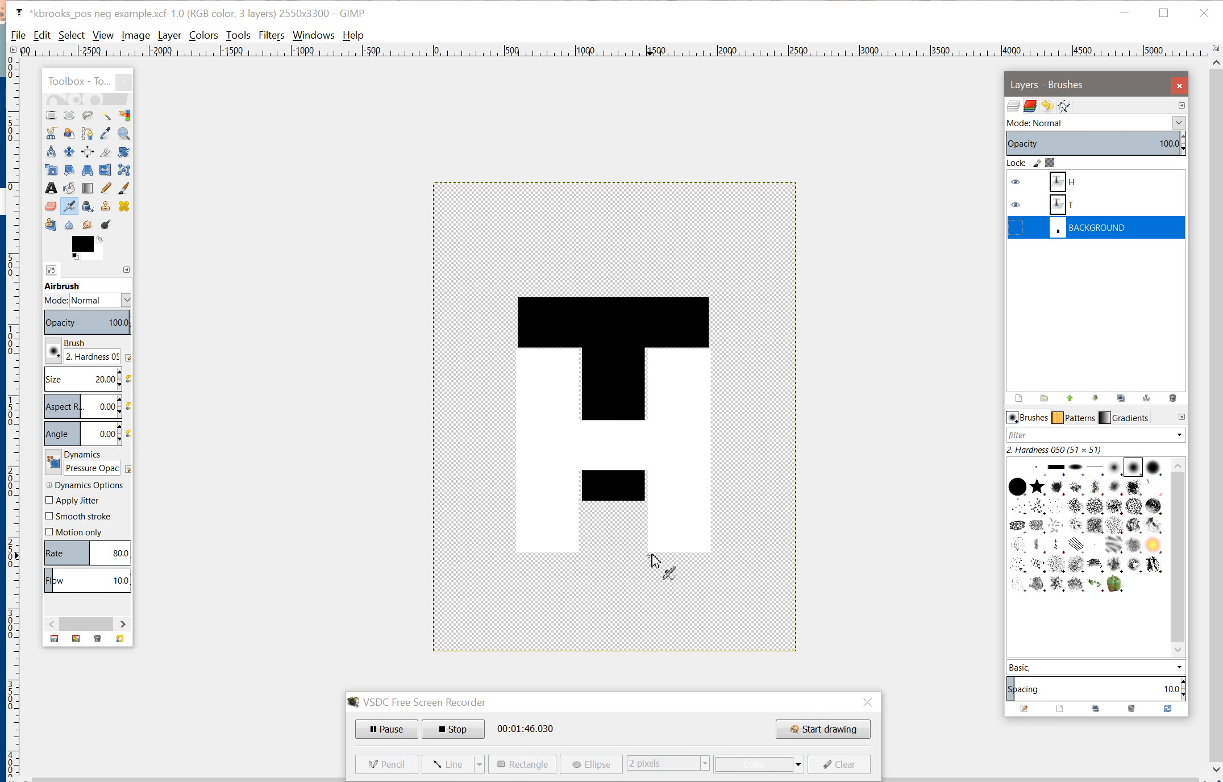
left_click(1017, 229)
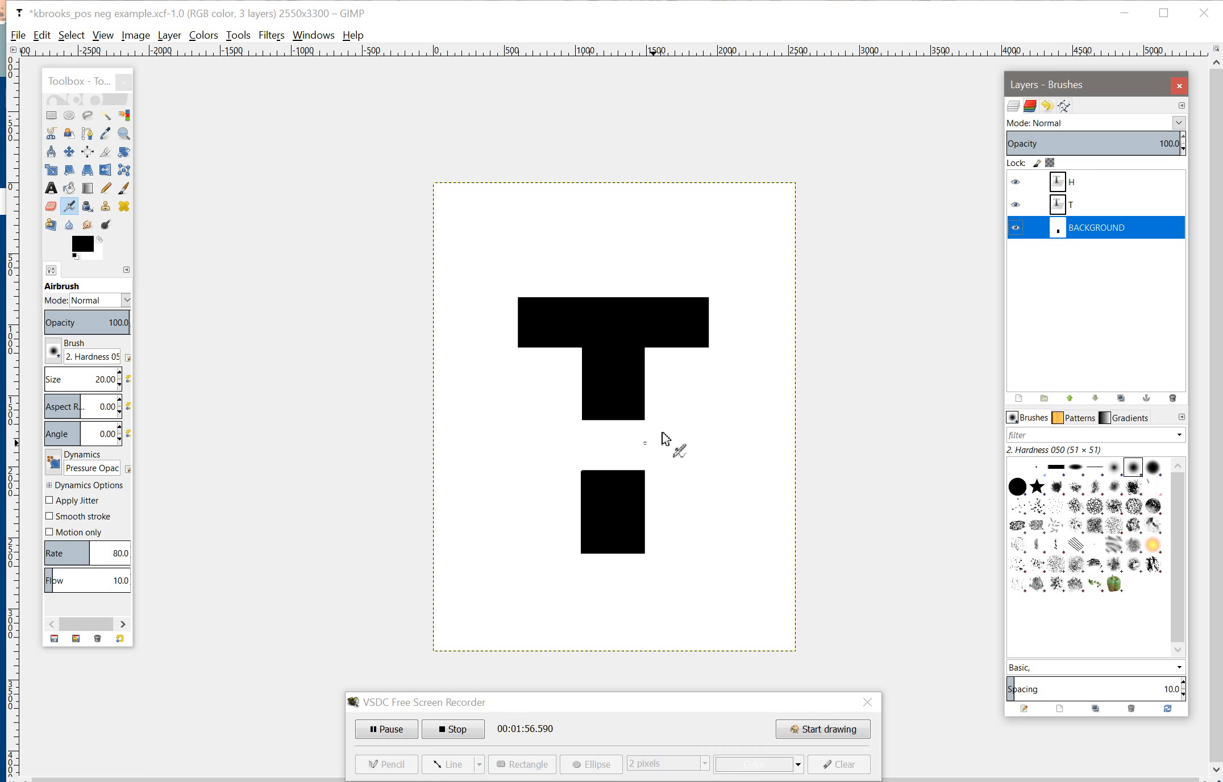
left_click(393, 727)
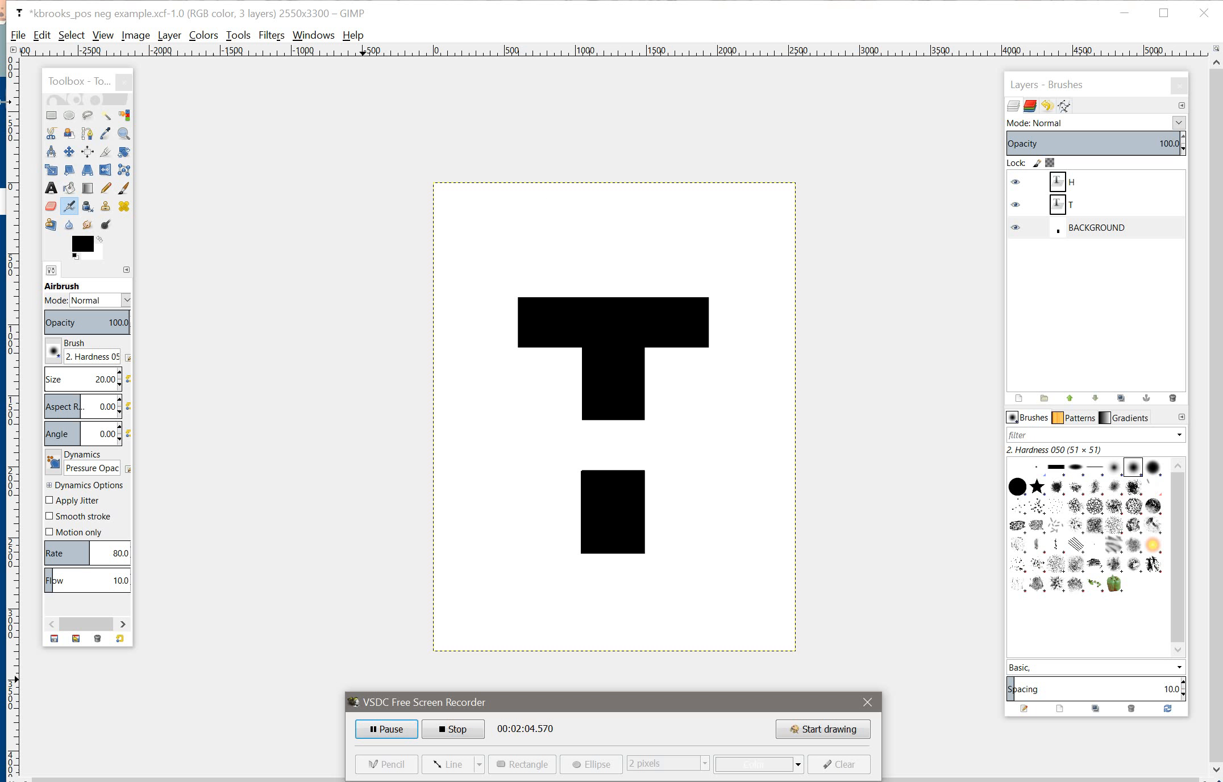
Create a new portrait image from the US-Letter (300ppi) template and maximize its window.
left_click(23, 39)
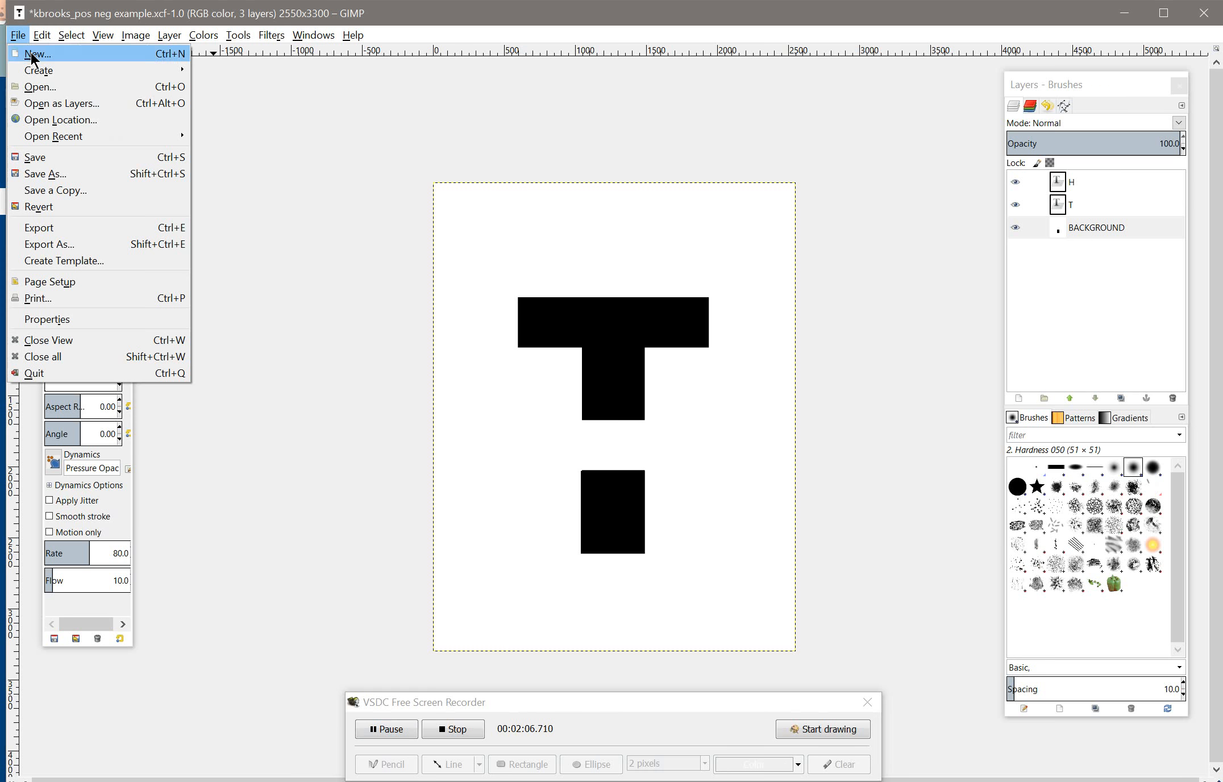
left_click(42, 57)
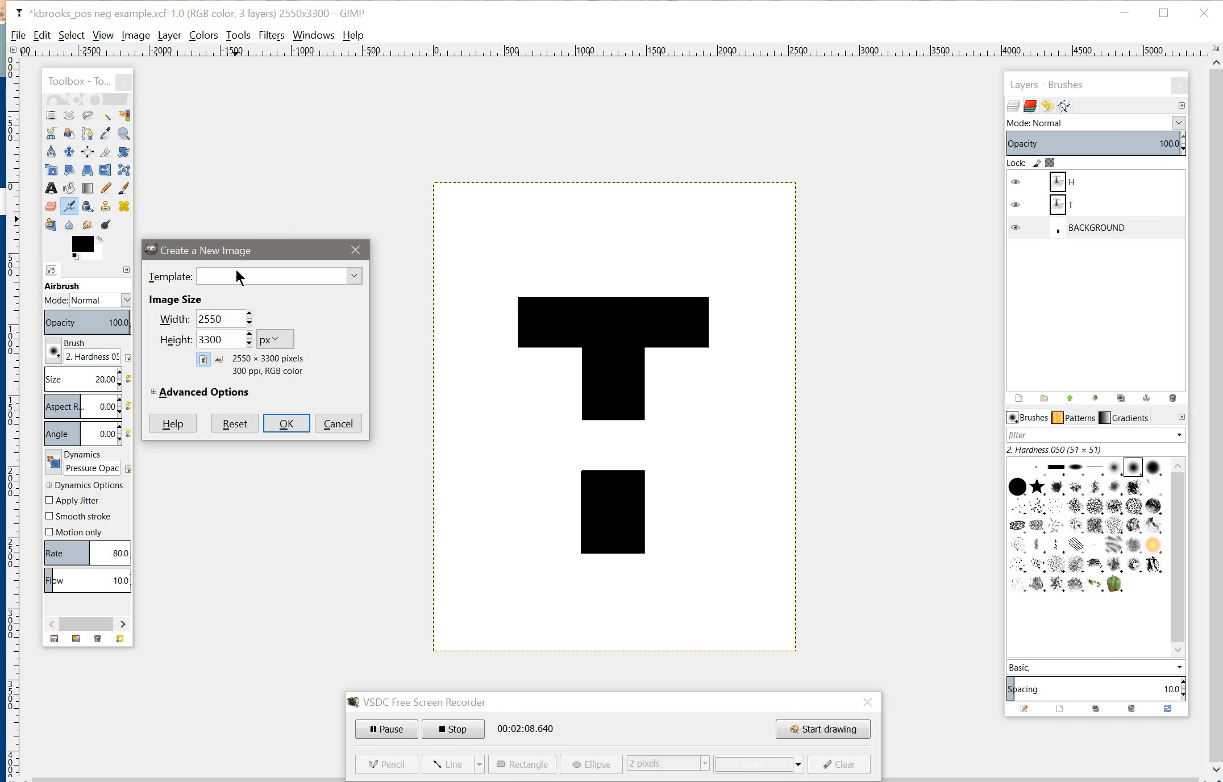
left_click(354, 277)
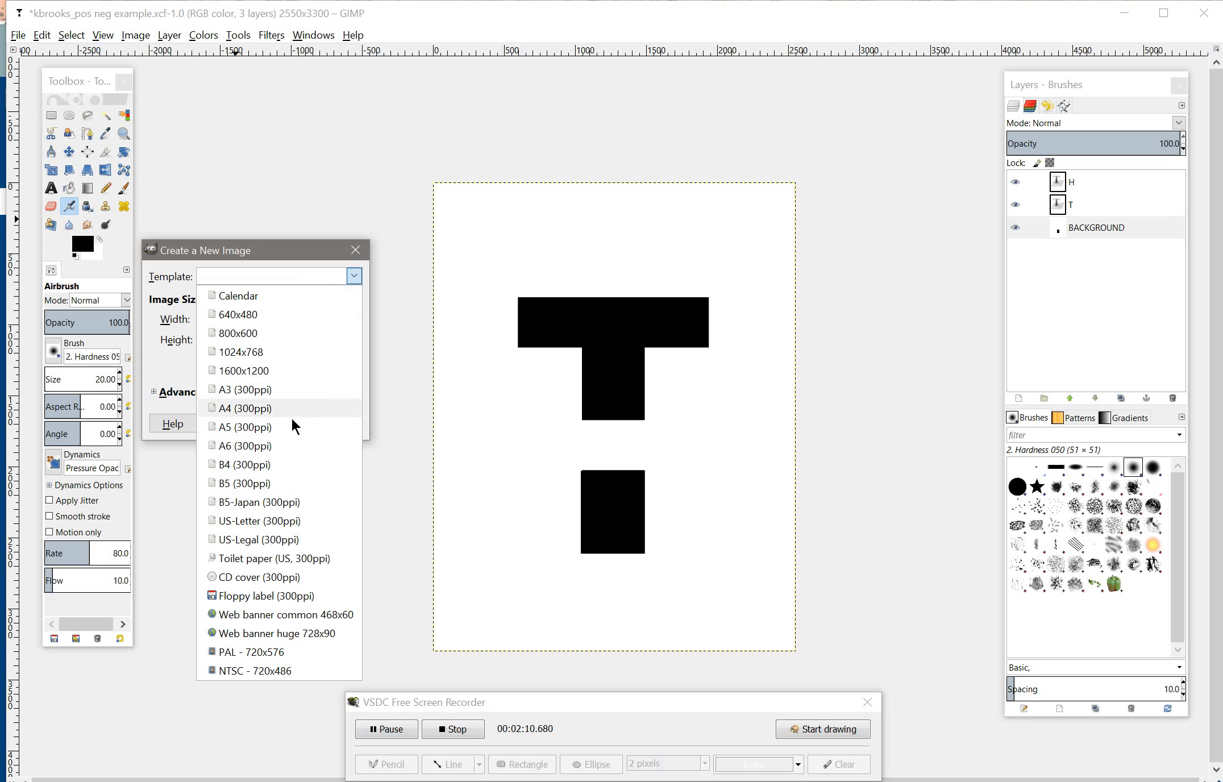
left_click(276, 523)
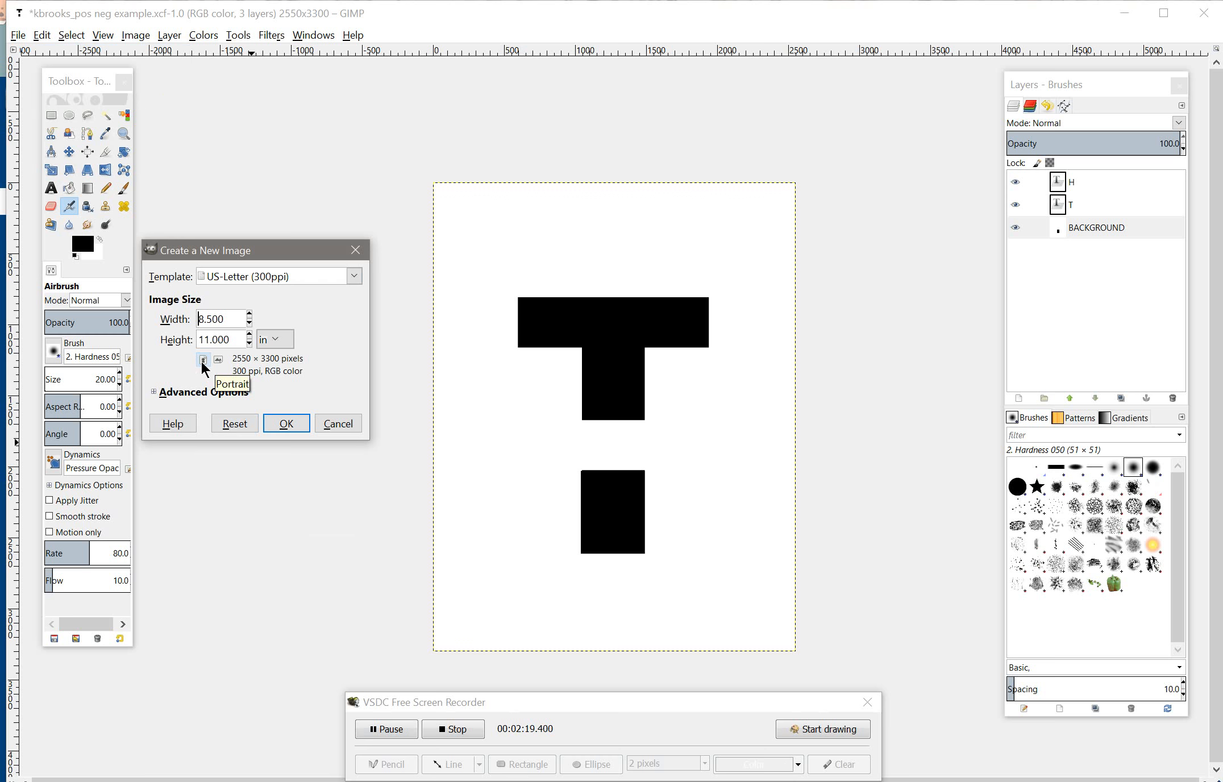
left_click(286, 423)
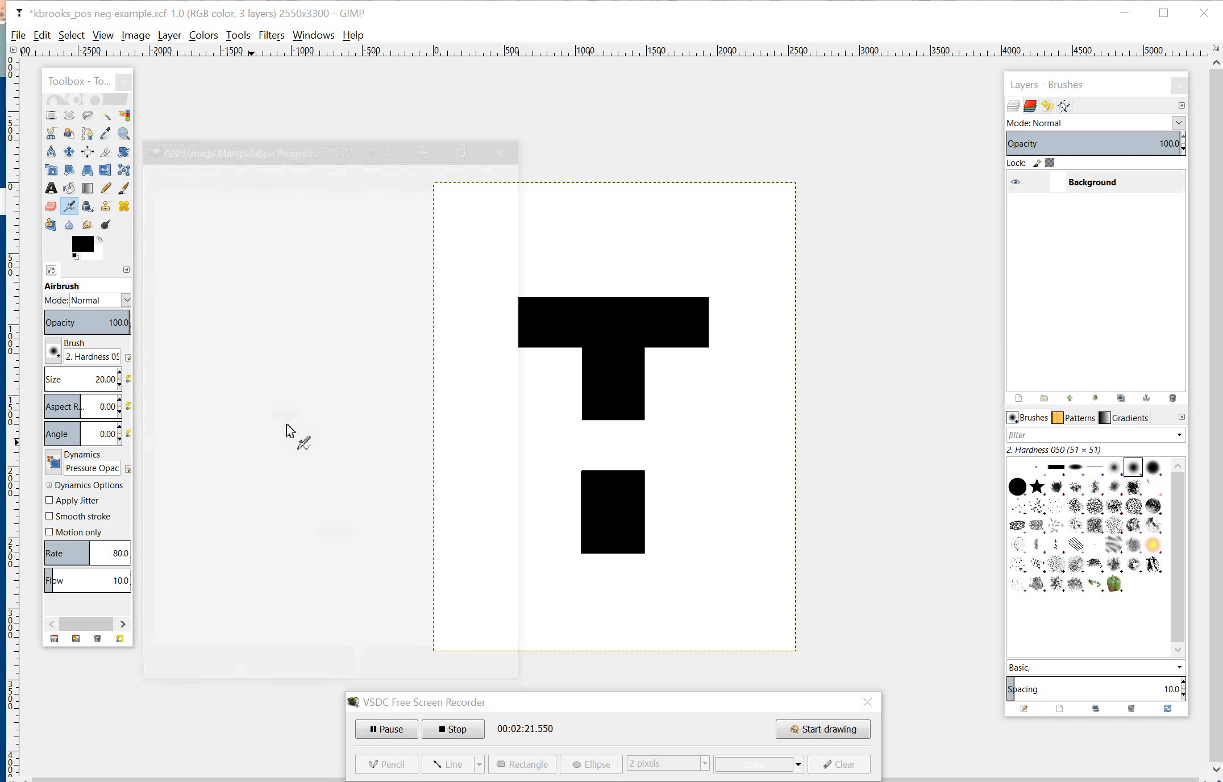
left_click_drag(287, 144, 612, 79)
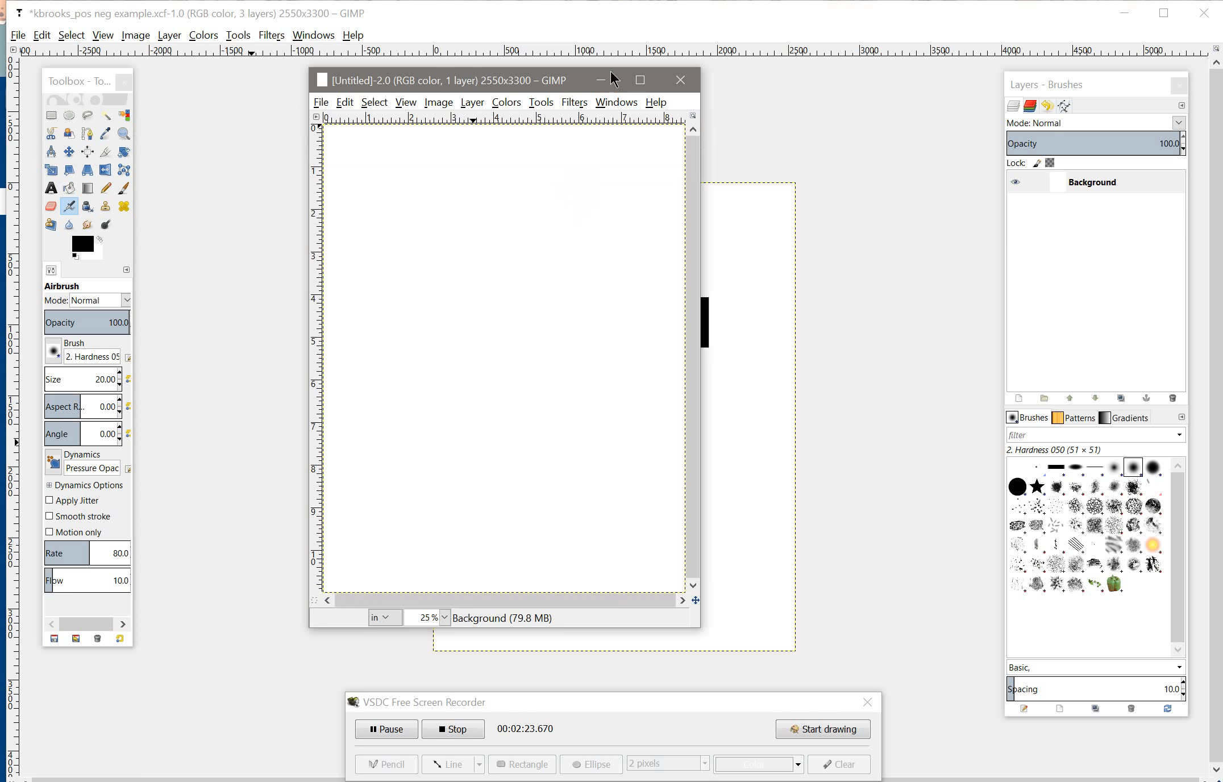
left_click(640, 80)
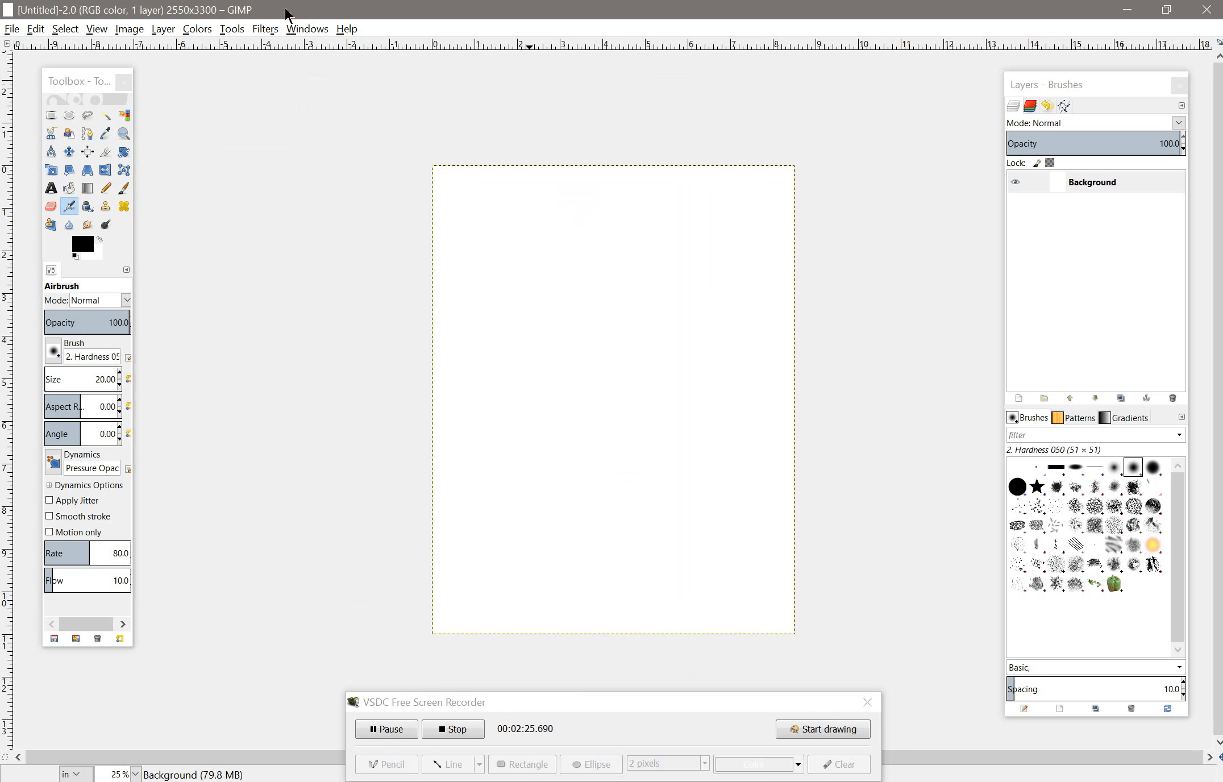
Start saving the image under a new name and create a folder named Digital Design inside Documents.
left_click(13, 29)
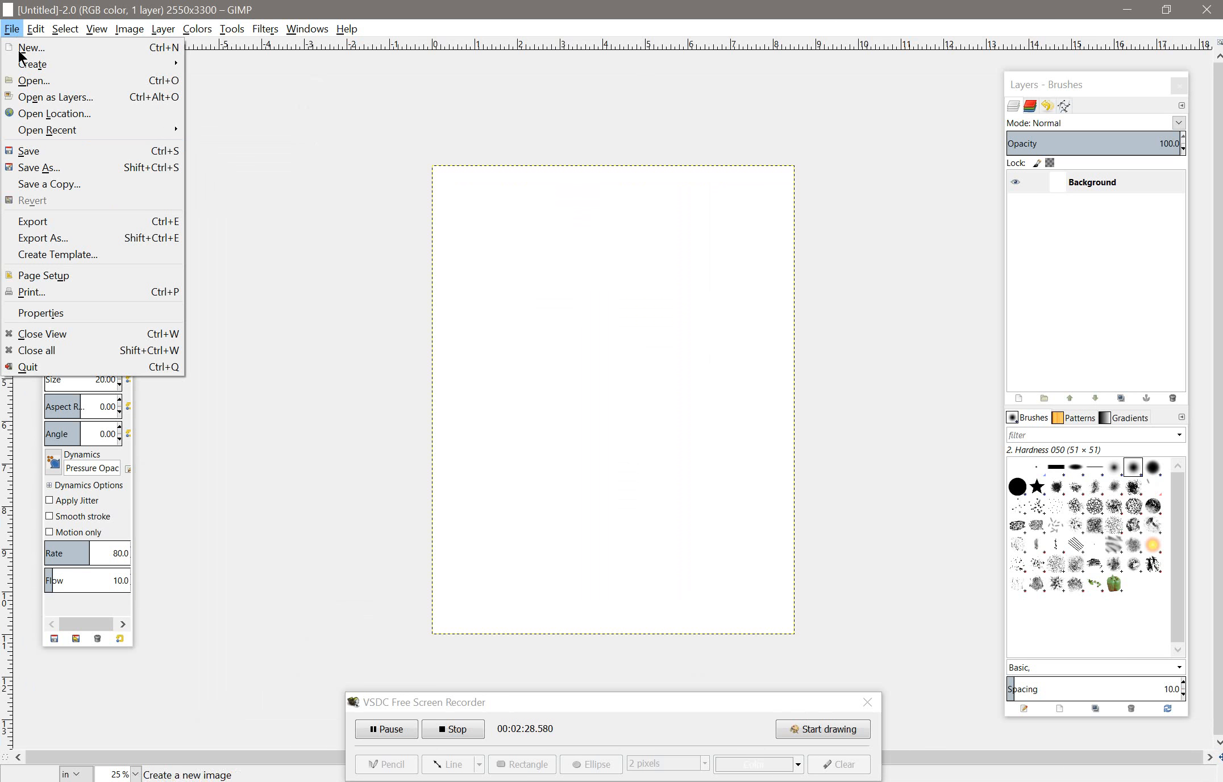
left_click(56, 167)
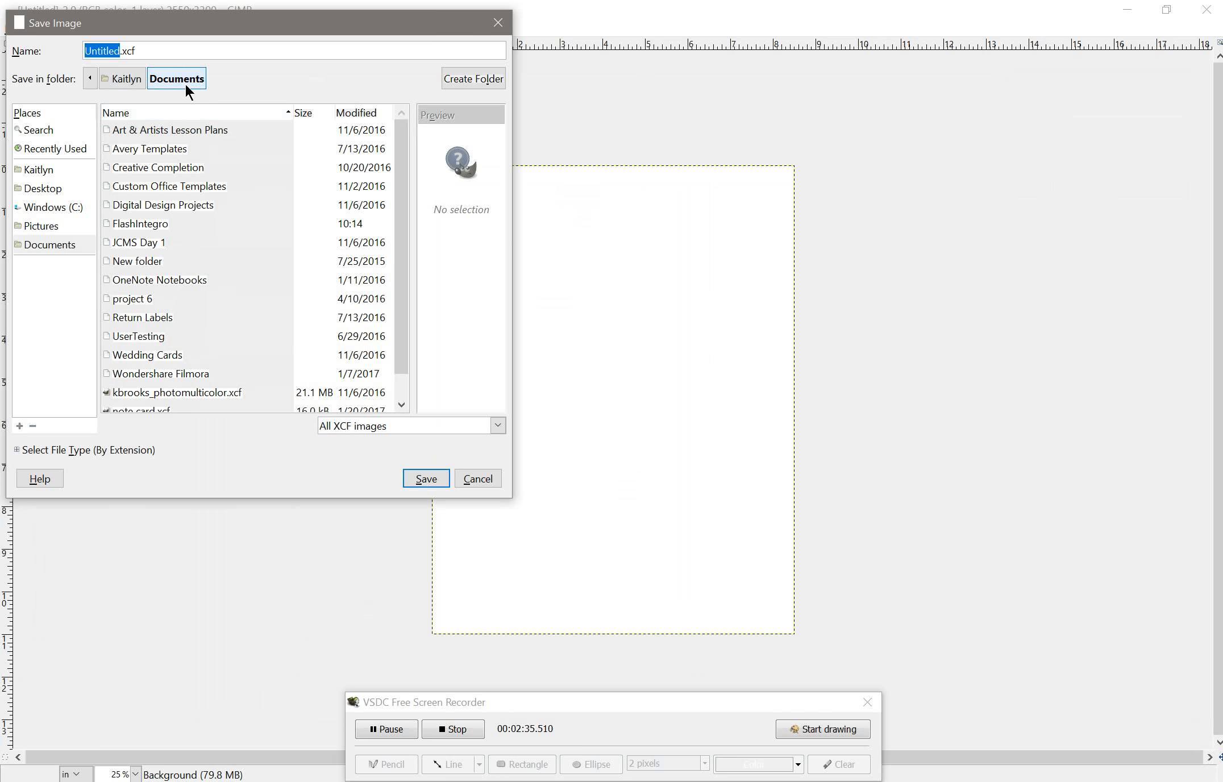
left_click(460, 83)
type("Digti")
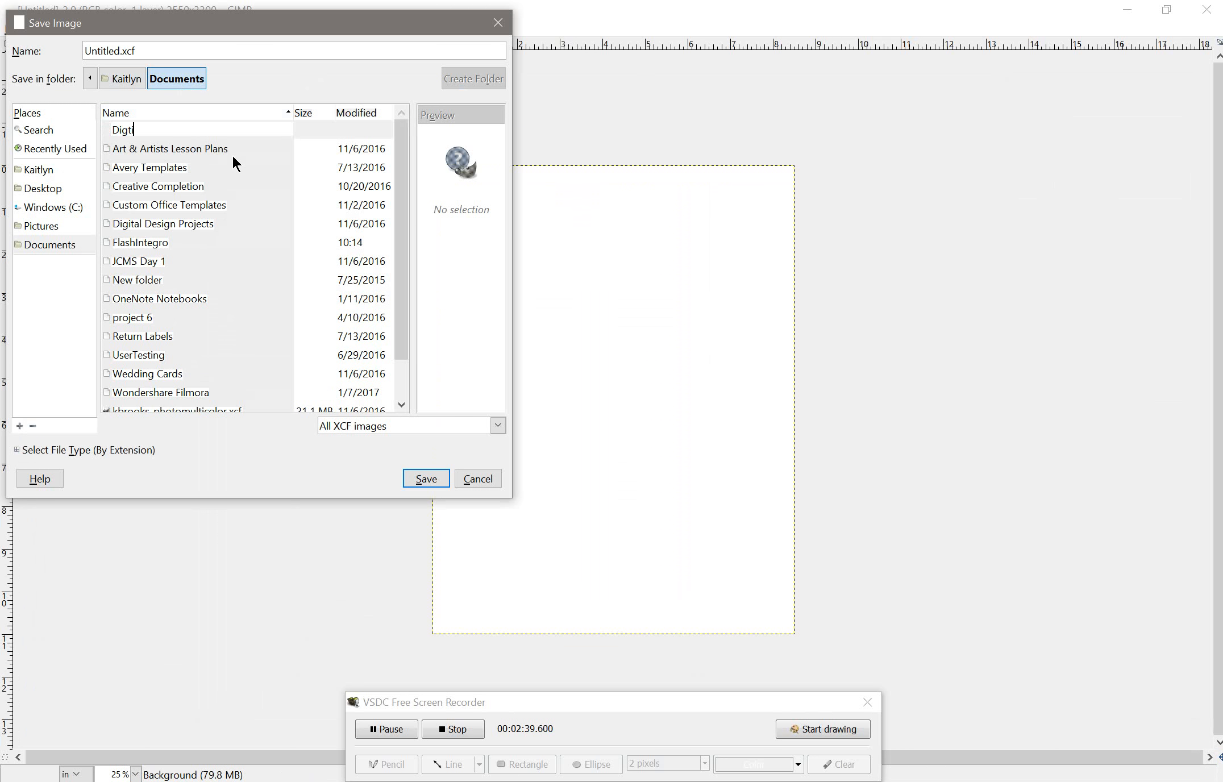
key("BackSpace")
key("BackSpace")
type("ital Design")
key("Return")
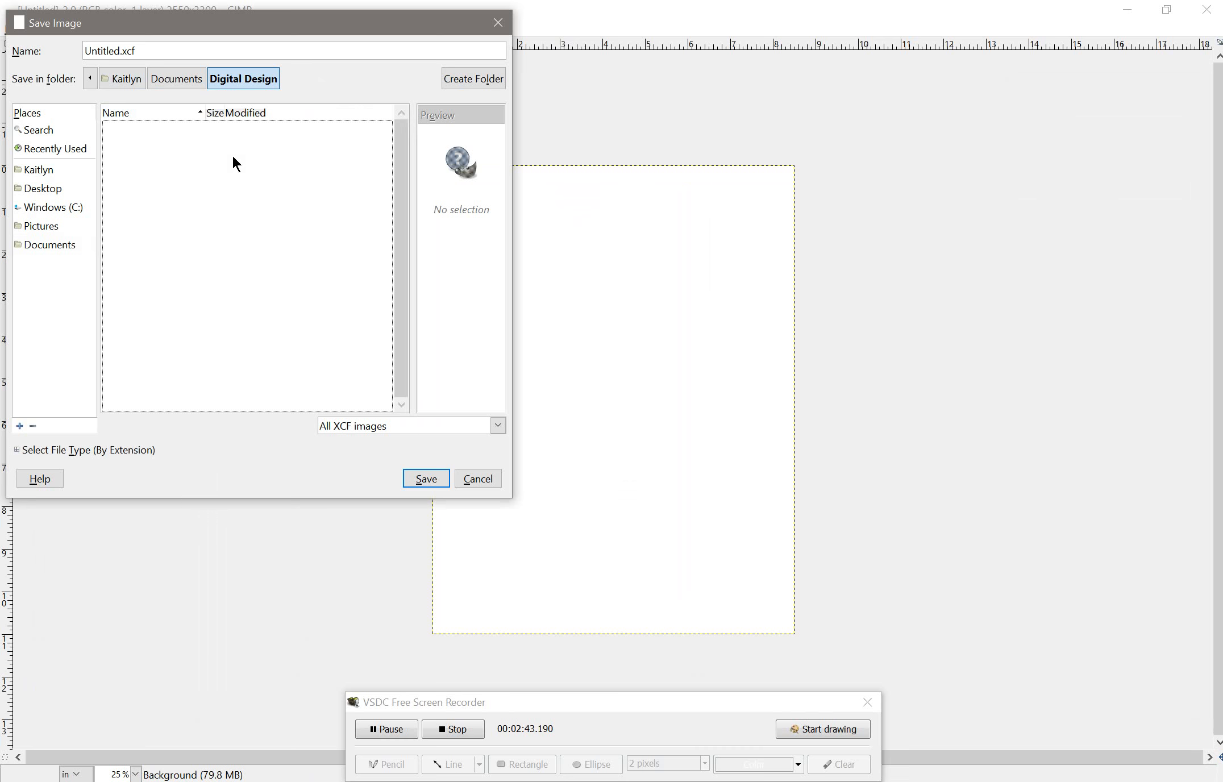
Save the image as flast_th.xcf in the Digital Design folder.
double_click(113, 50)
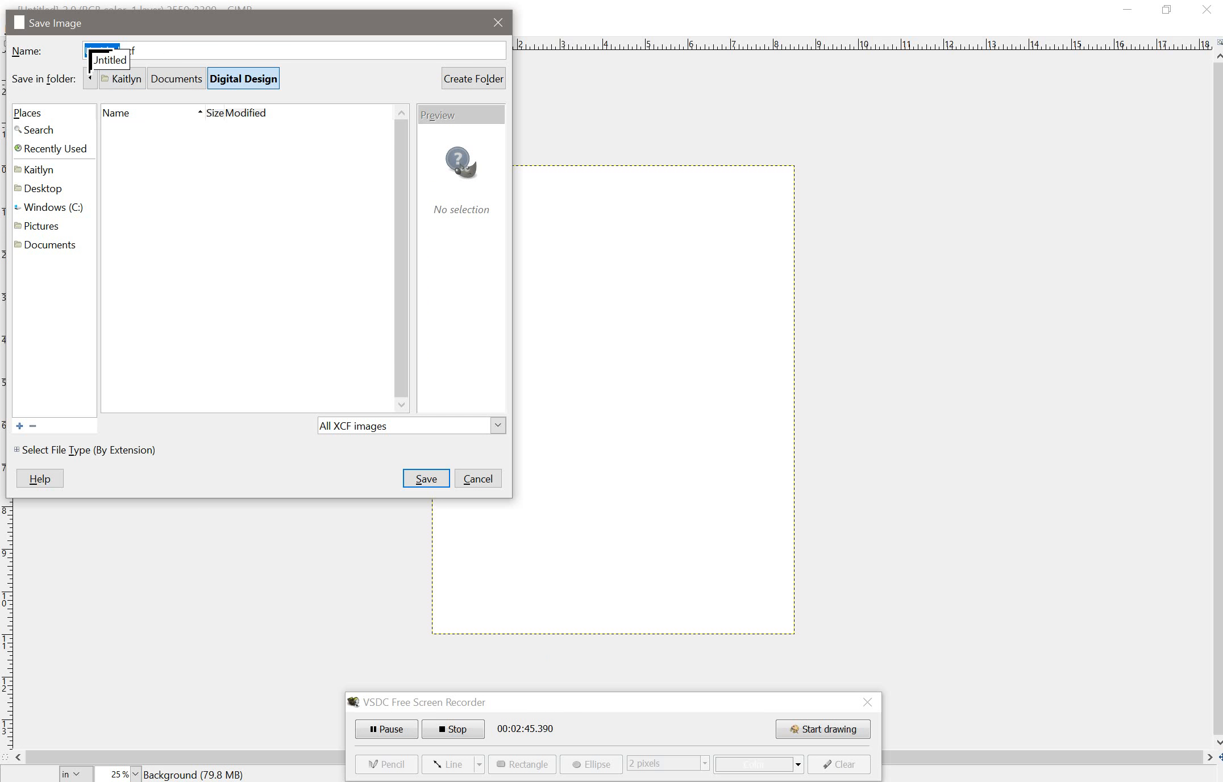
key("BackSpace")
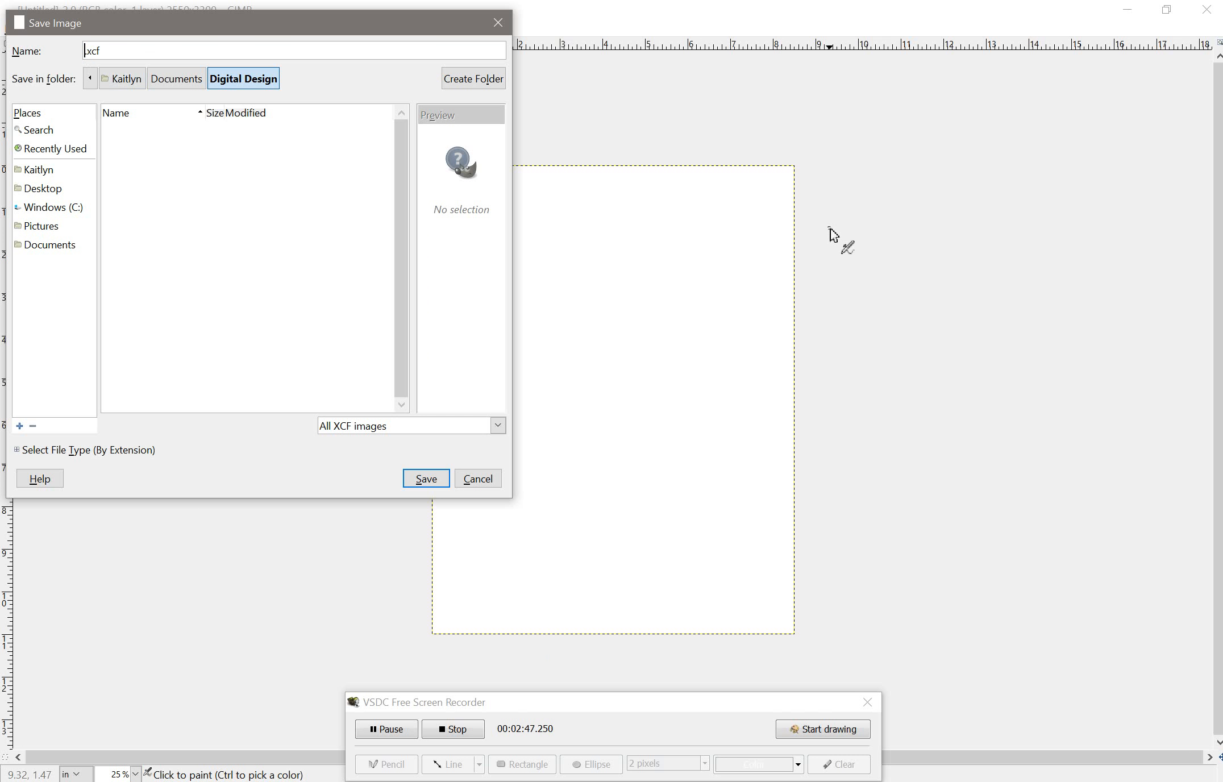
type("flast_th")
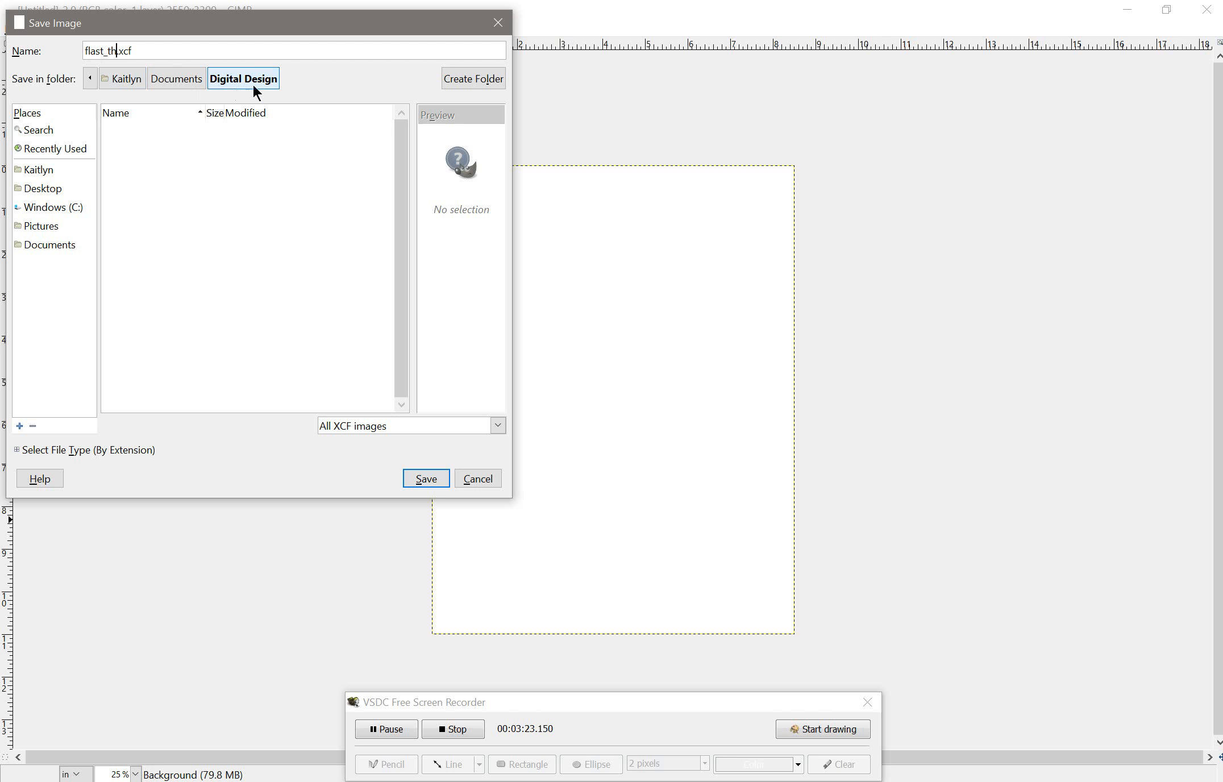
left_click(427, 479)
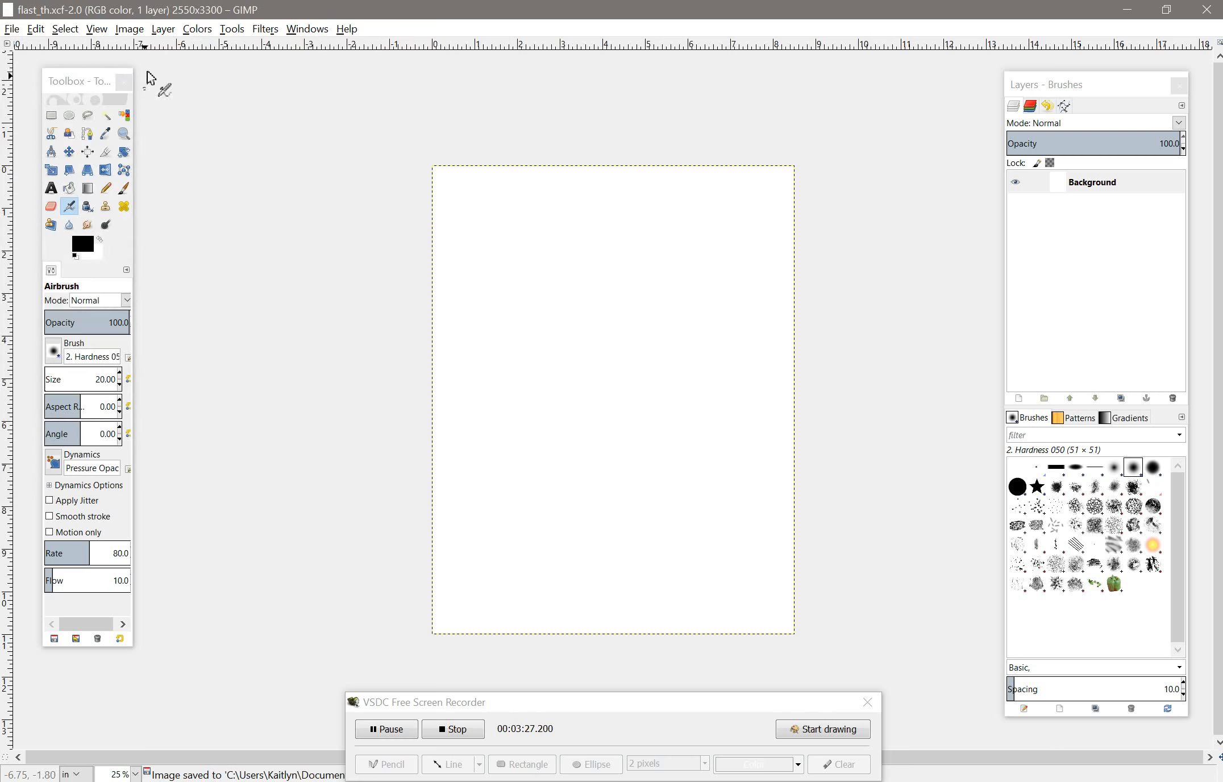
left_click(67, 81)
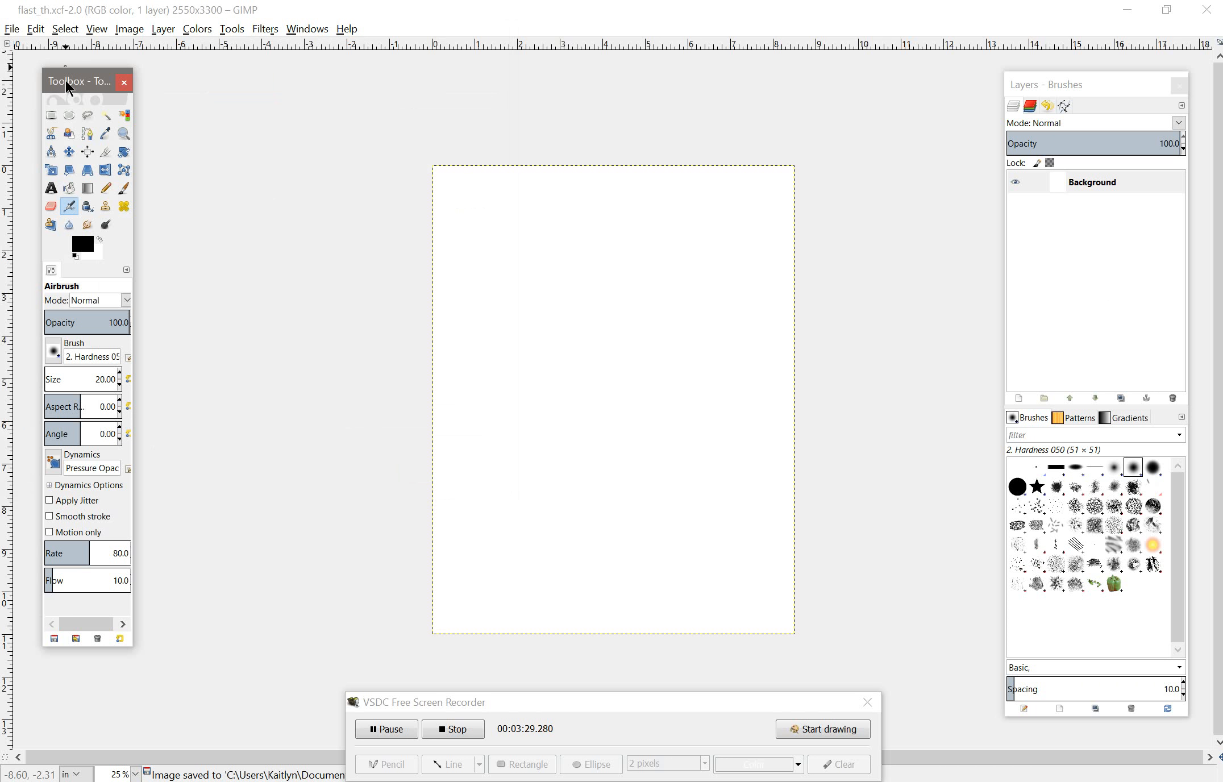
left_click(1064, 88)
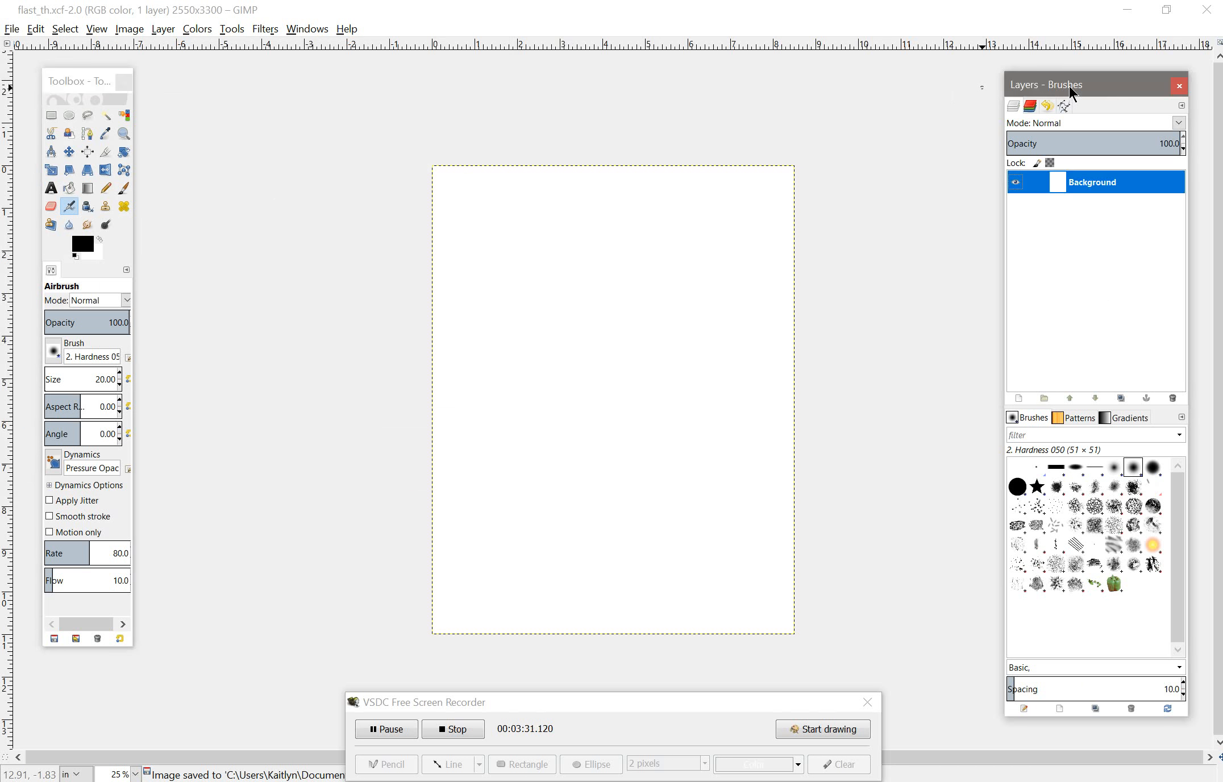
left_click(323, 29)
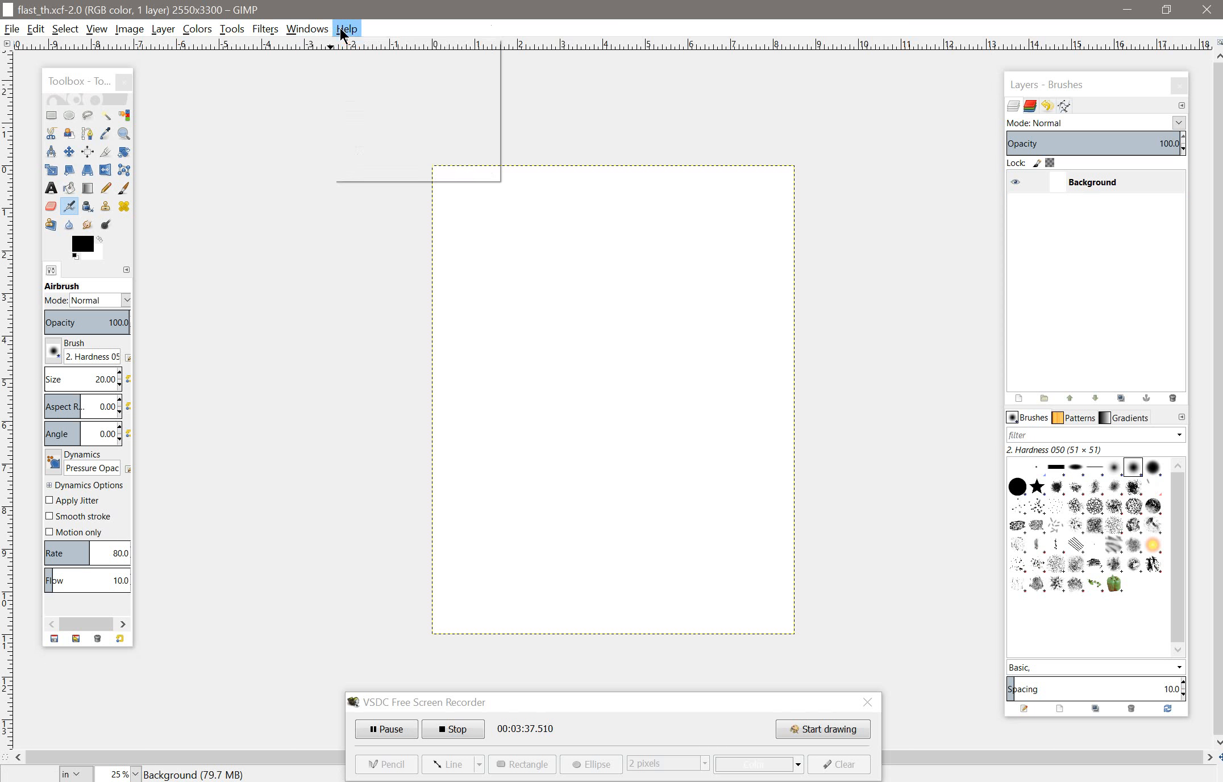
left_click(319, 28)
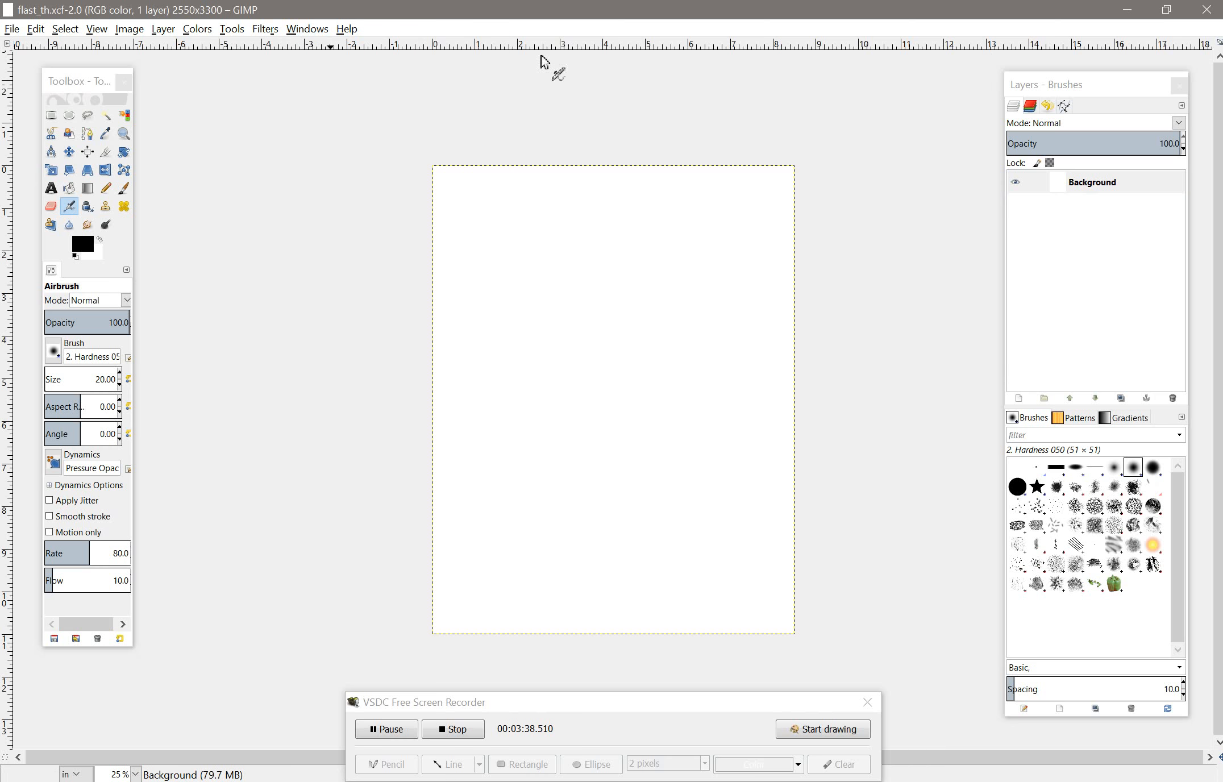
left_click(1095, 185)
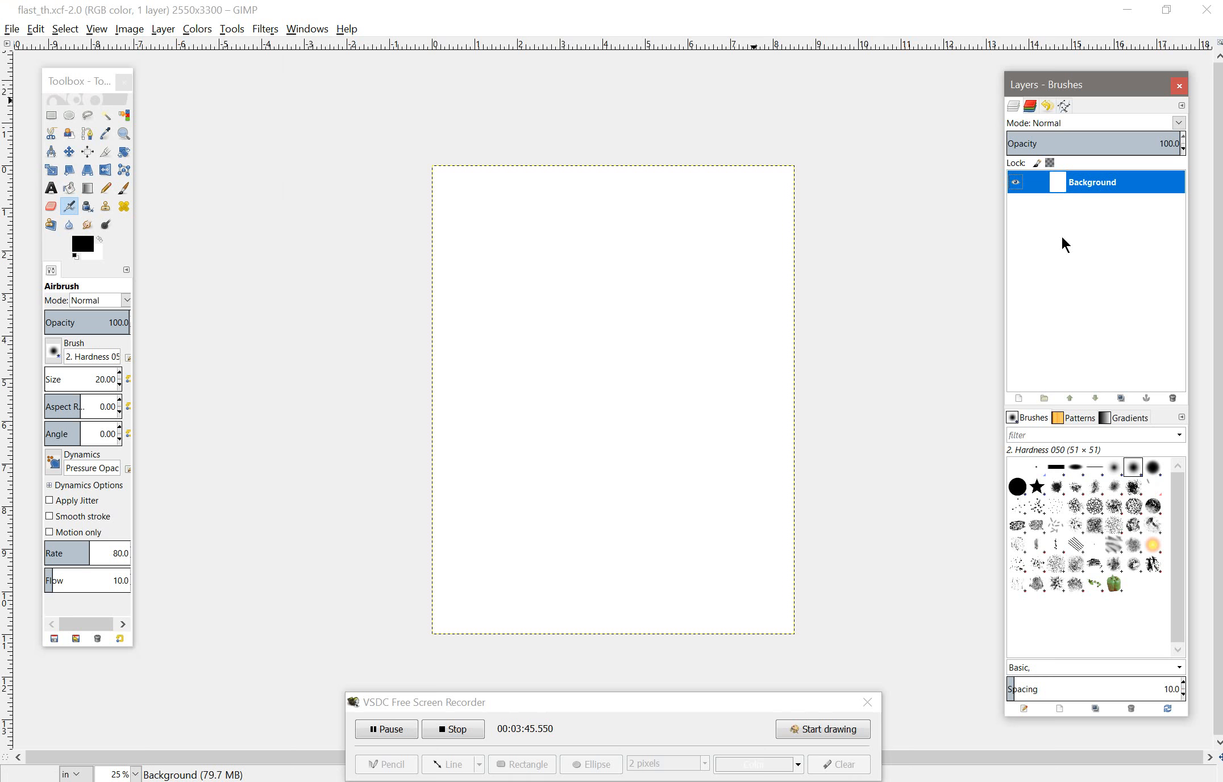
left_click(1017, 398)
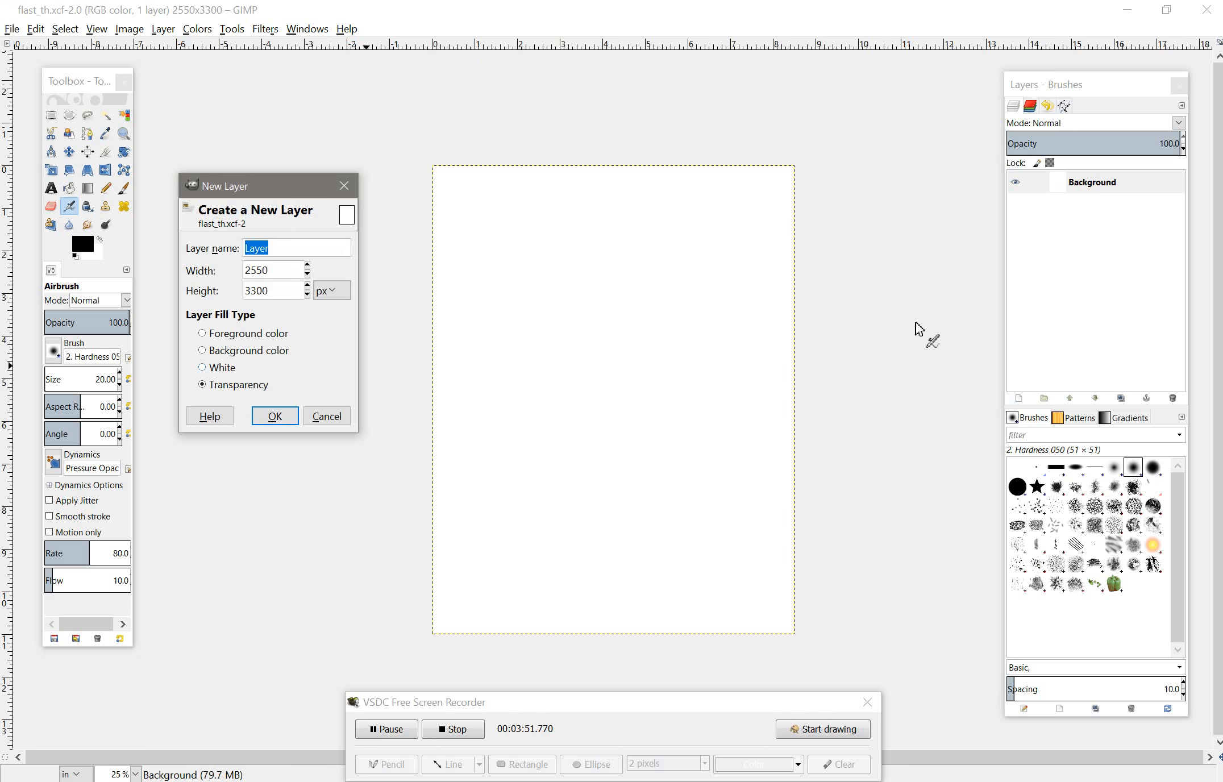
left_click(348, 422)
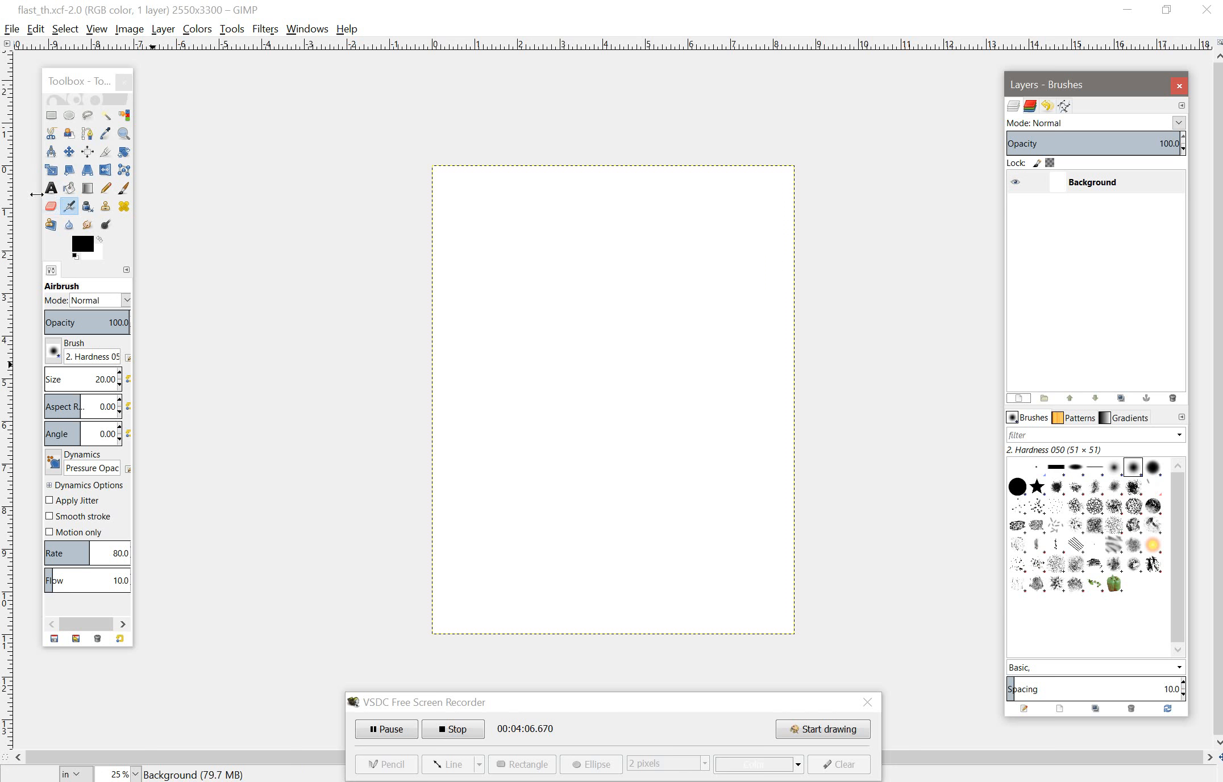
Draw a text box about 8.35 × 10.83 in over the whole page and set its font to Arial Heavy.
left_click(55, 192)
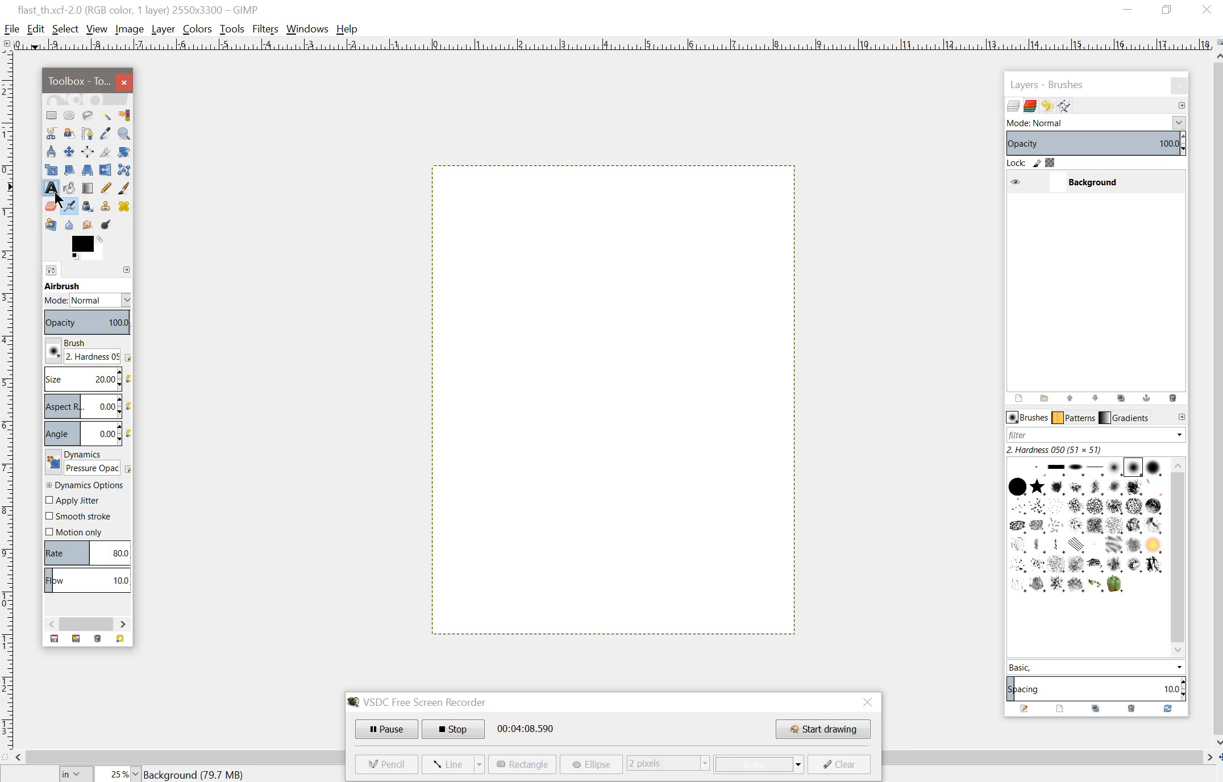
left_click_drag(435, 167, 828, 661)
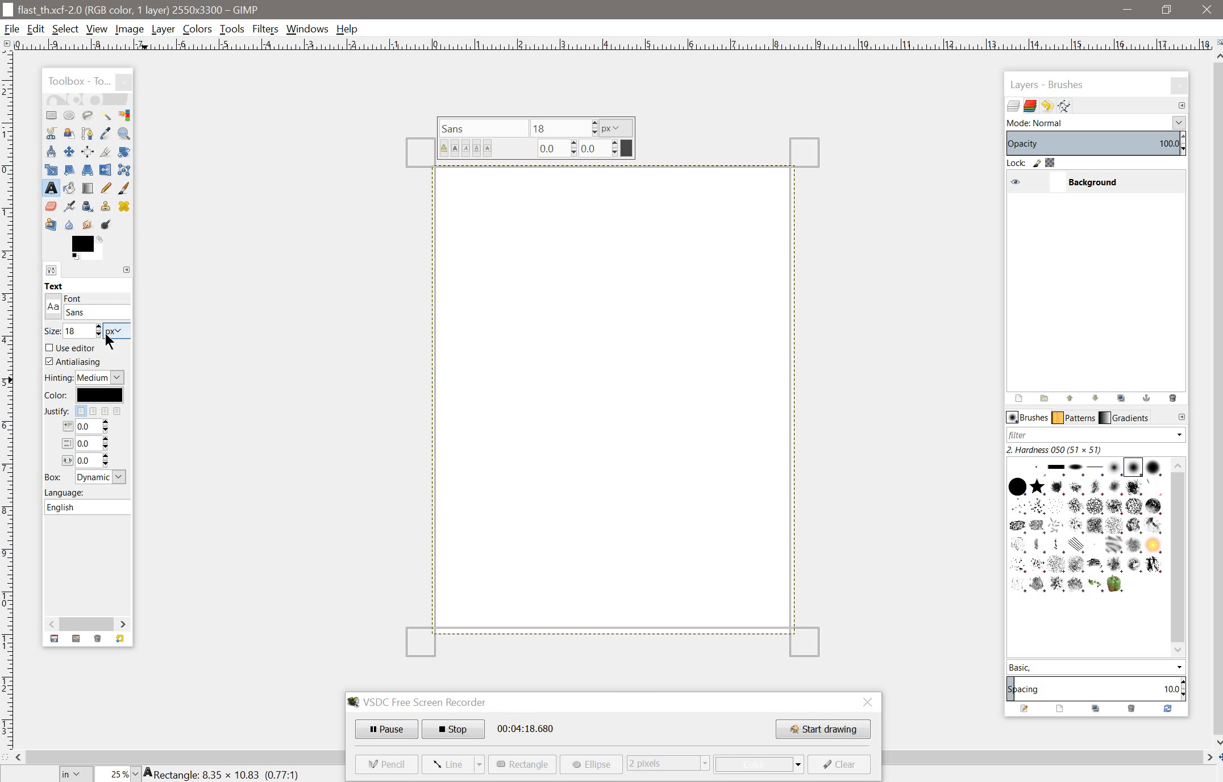
left_click(60, 312)
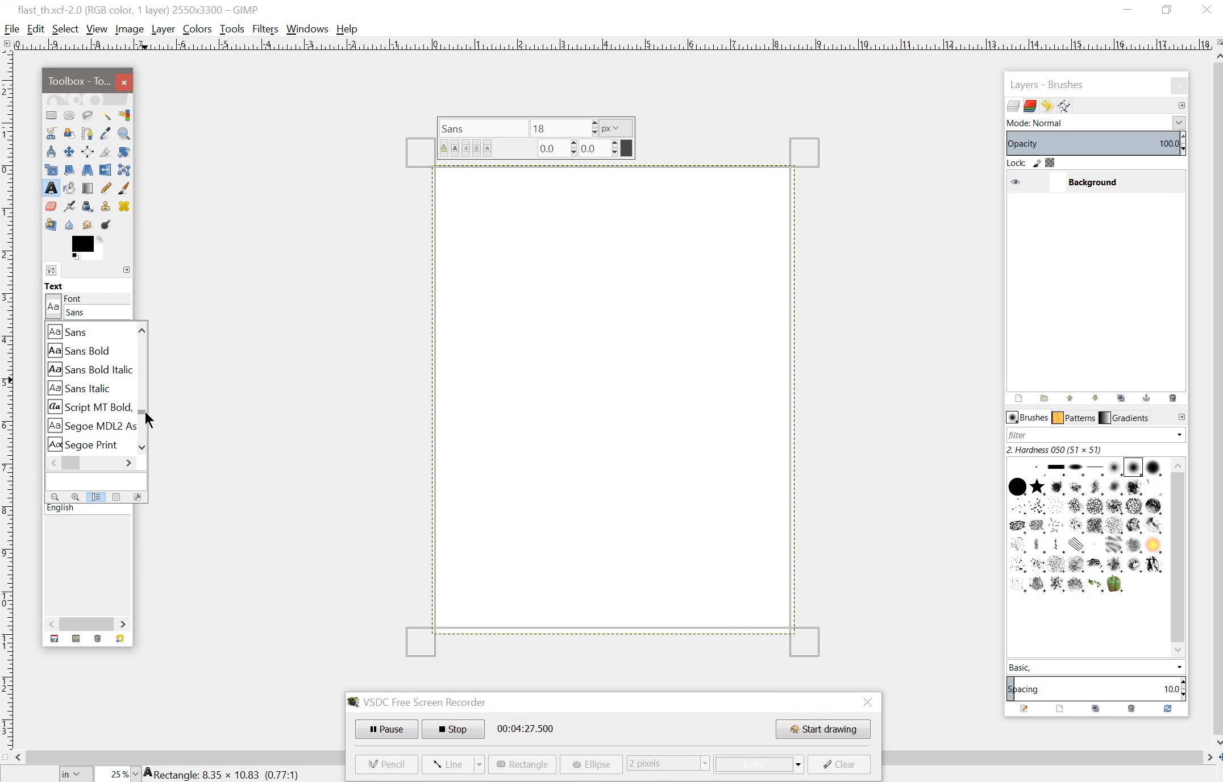
left_click_drag(145, 412, 142, 340)
left_click(101, 421)
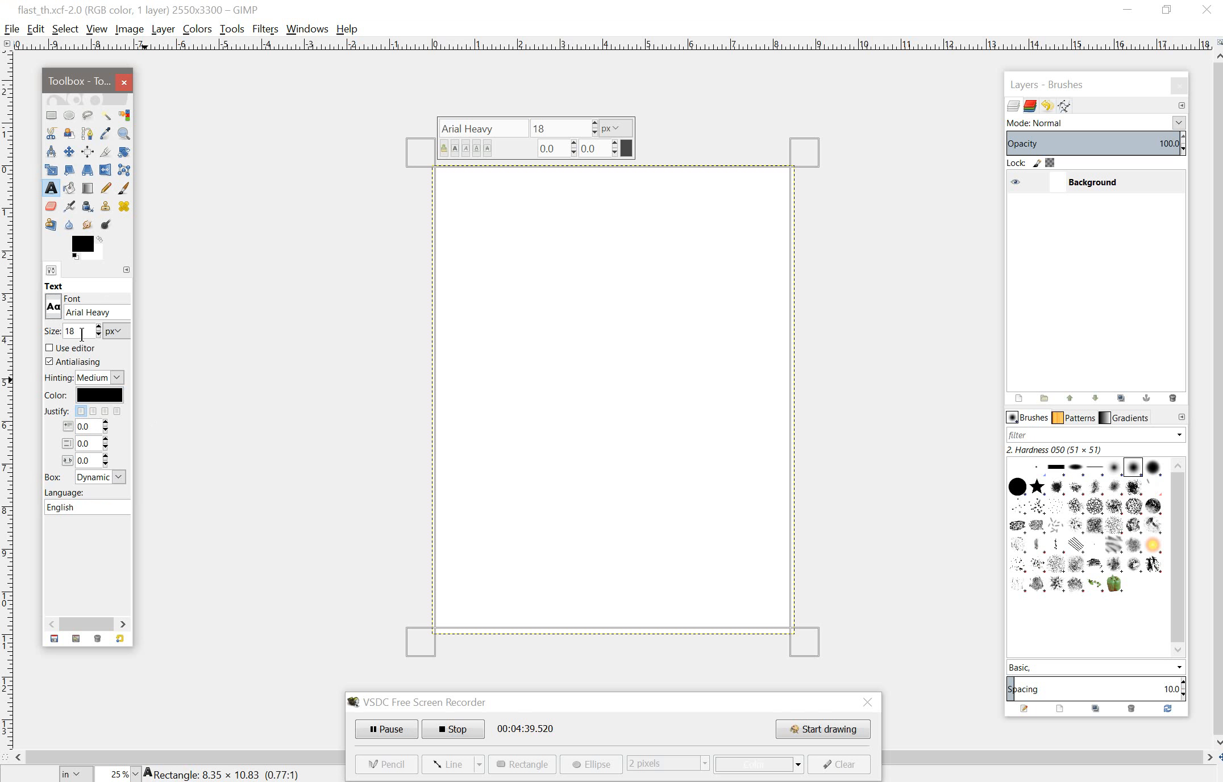
Set the text size to 2000 pixels and the justification to Centered.
double_click(82, 333)
key("BackSpace")
type("2000")
left_click(116, 332)
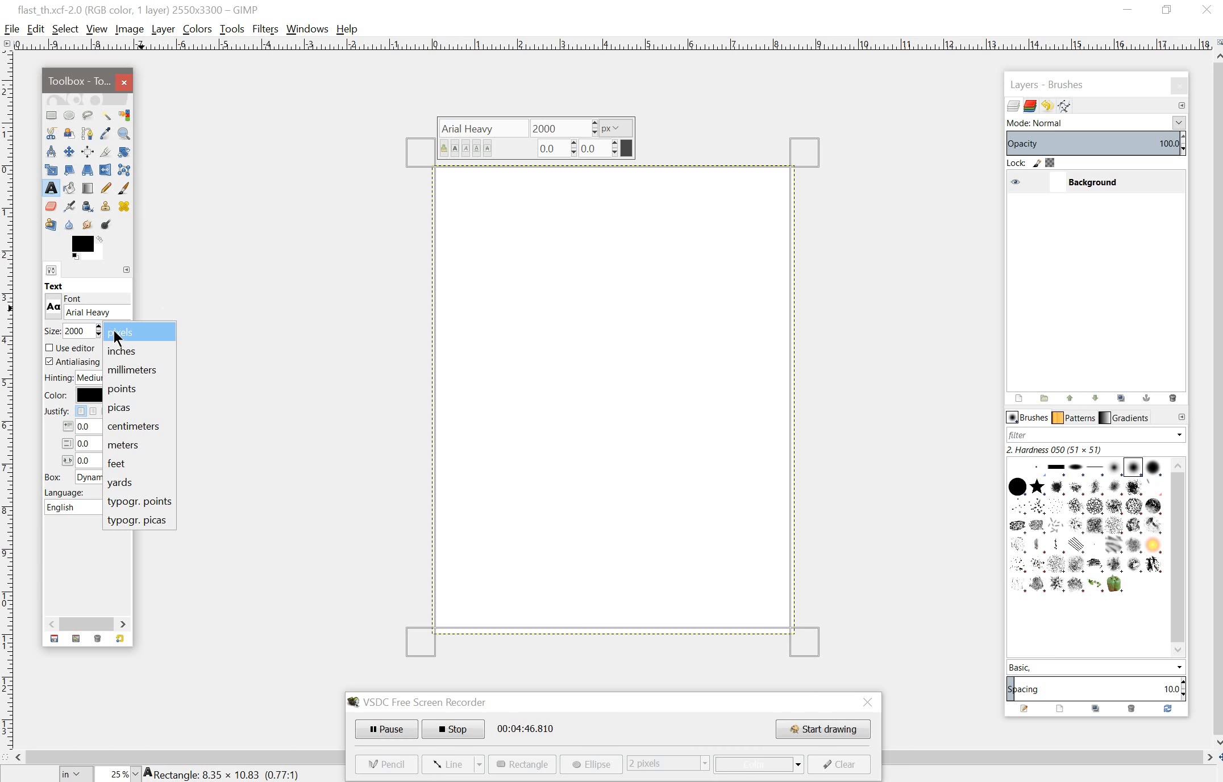
left_click(138, 335)
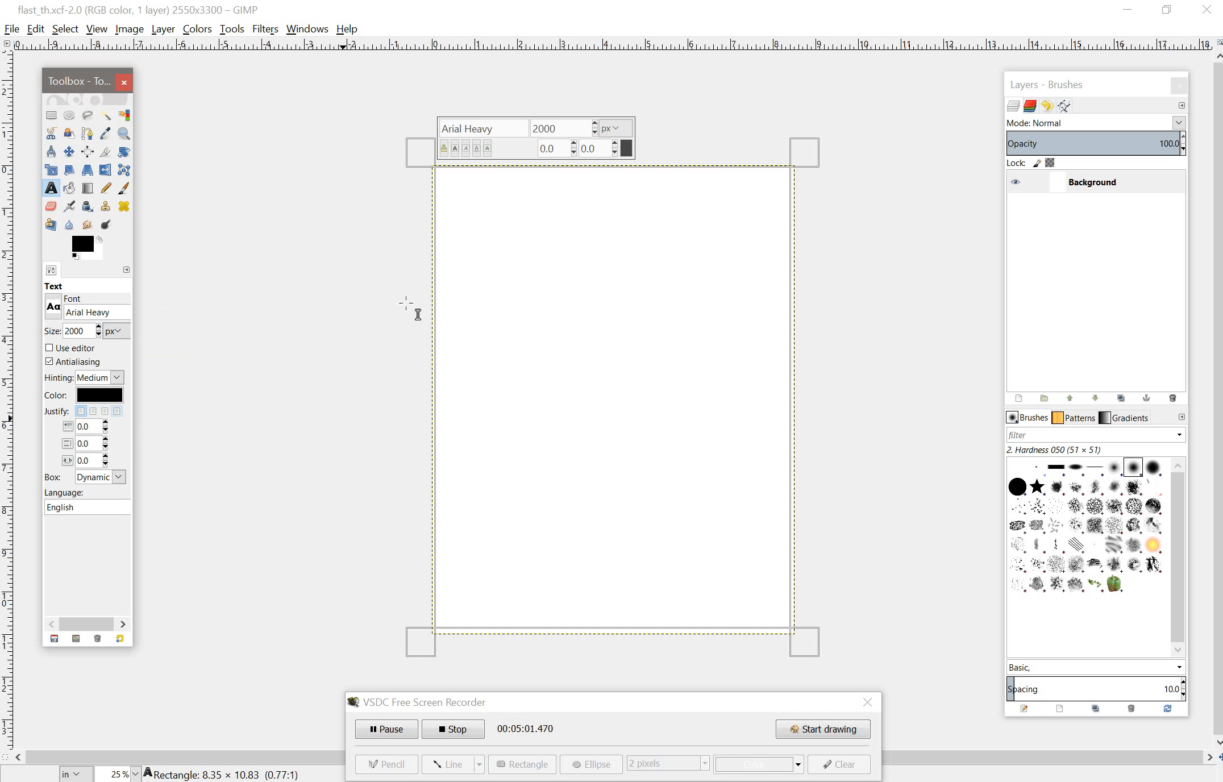
left_click(106, 412)
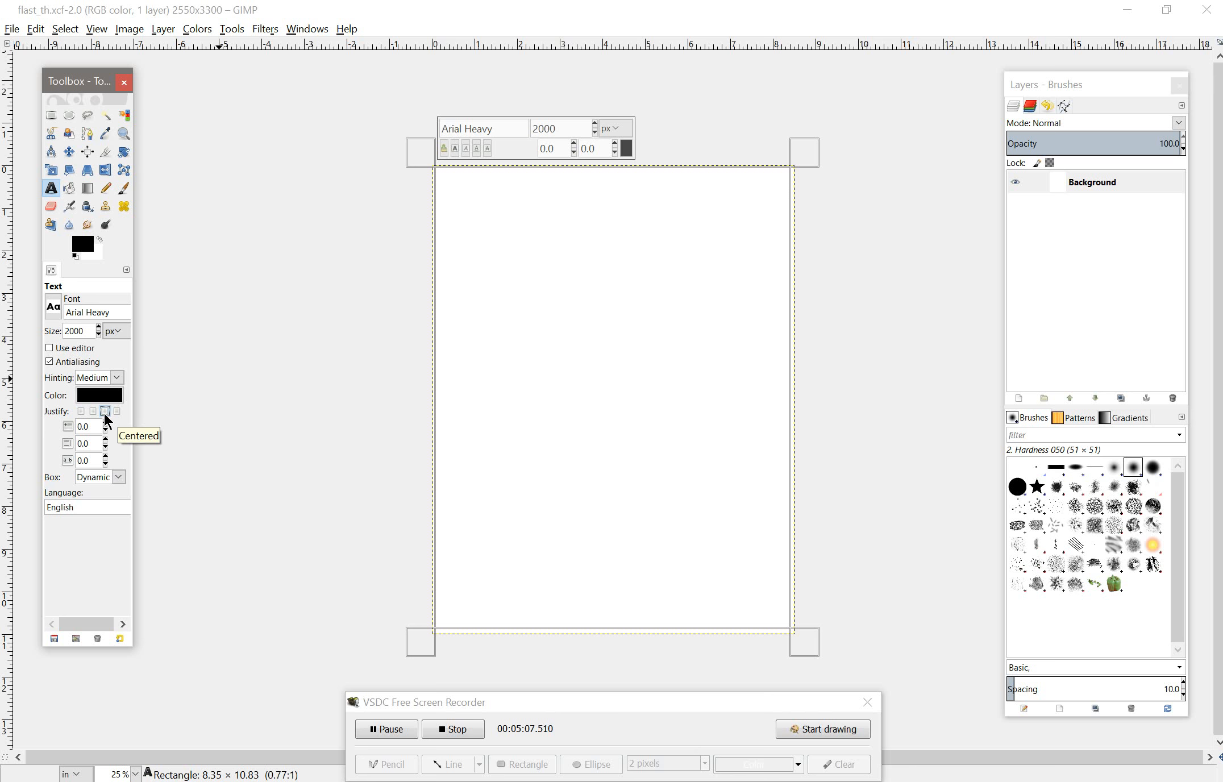
Enter the letter T in the page-sized text box and hide the Background layer.
left_click(530, 290)
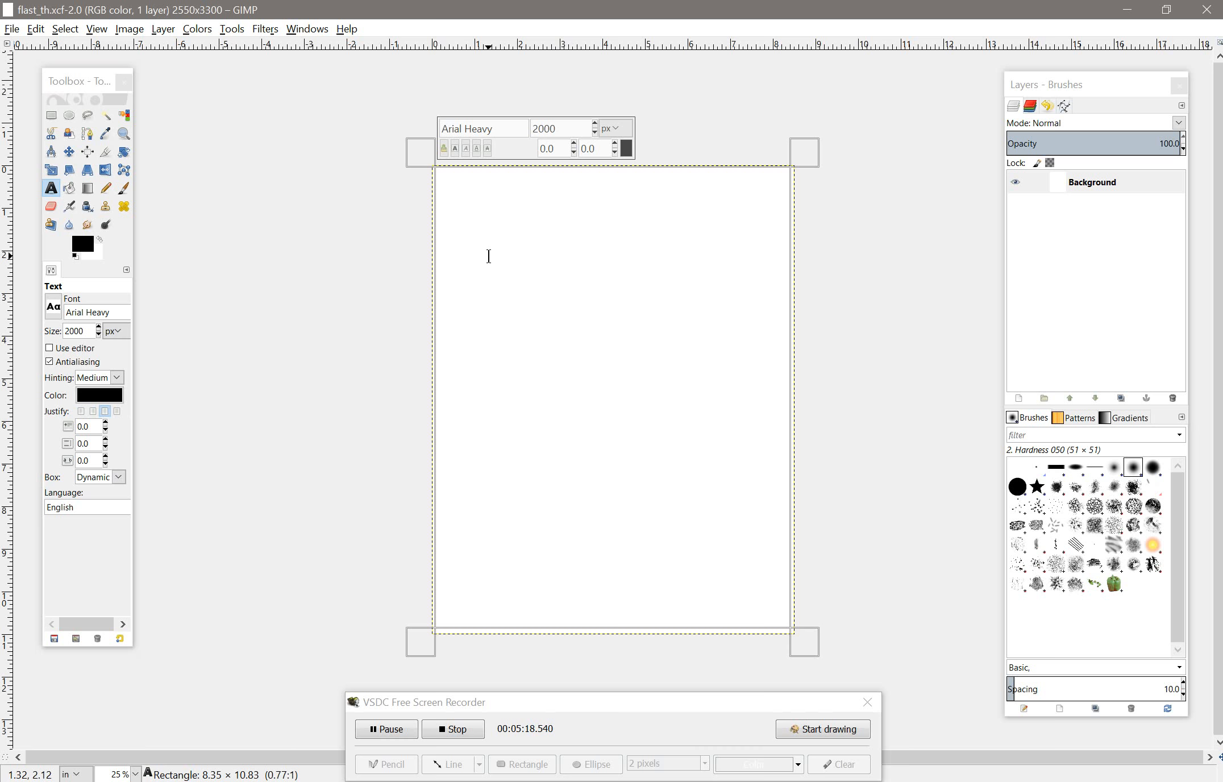
type("T")
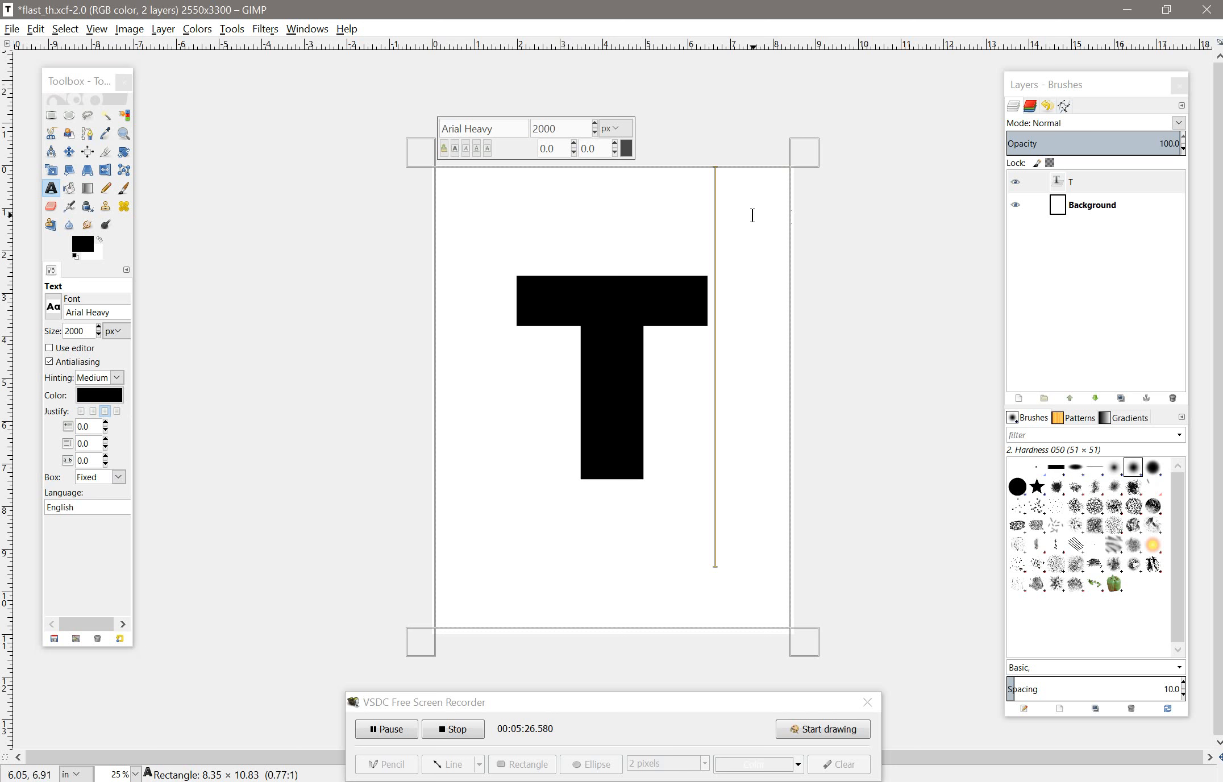
left_click(1079, 212)
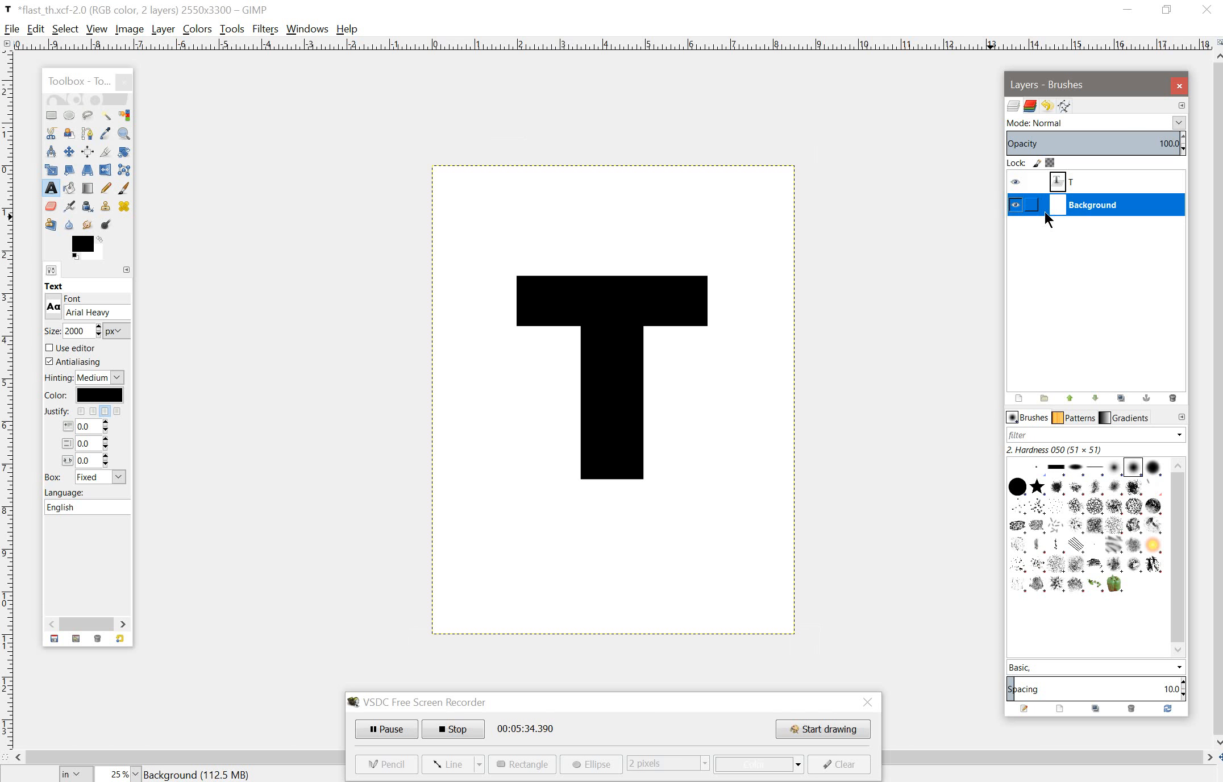
left_click(1015, 210)
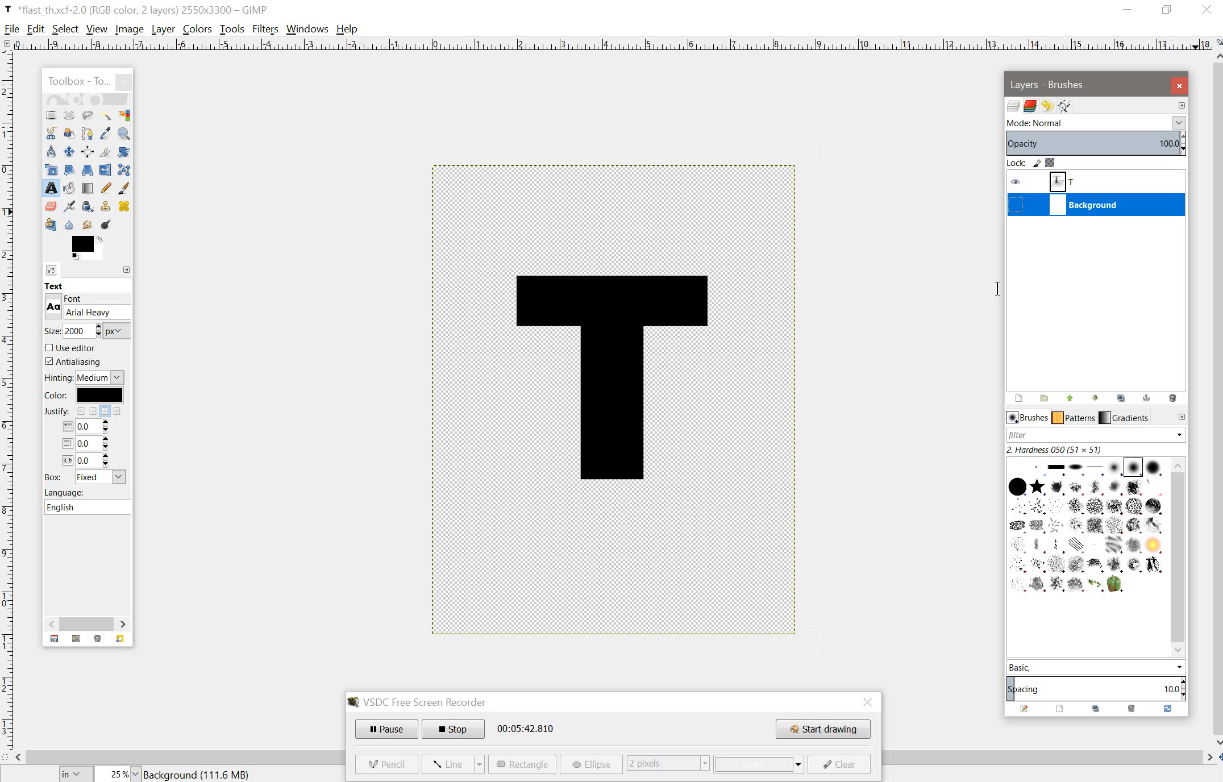
Draw a second text box about 8.51 × 10.87 in over the whole page, set its color to white and enter the letter H.
left_click(52, 191)
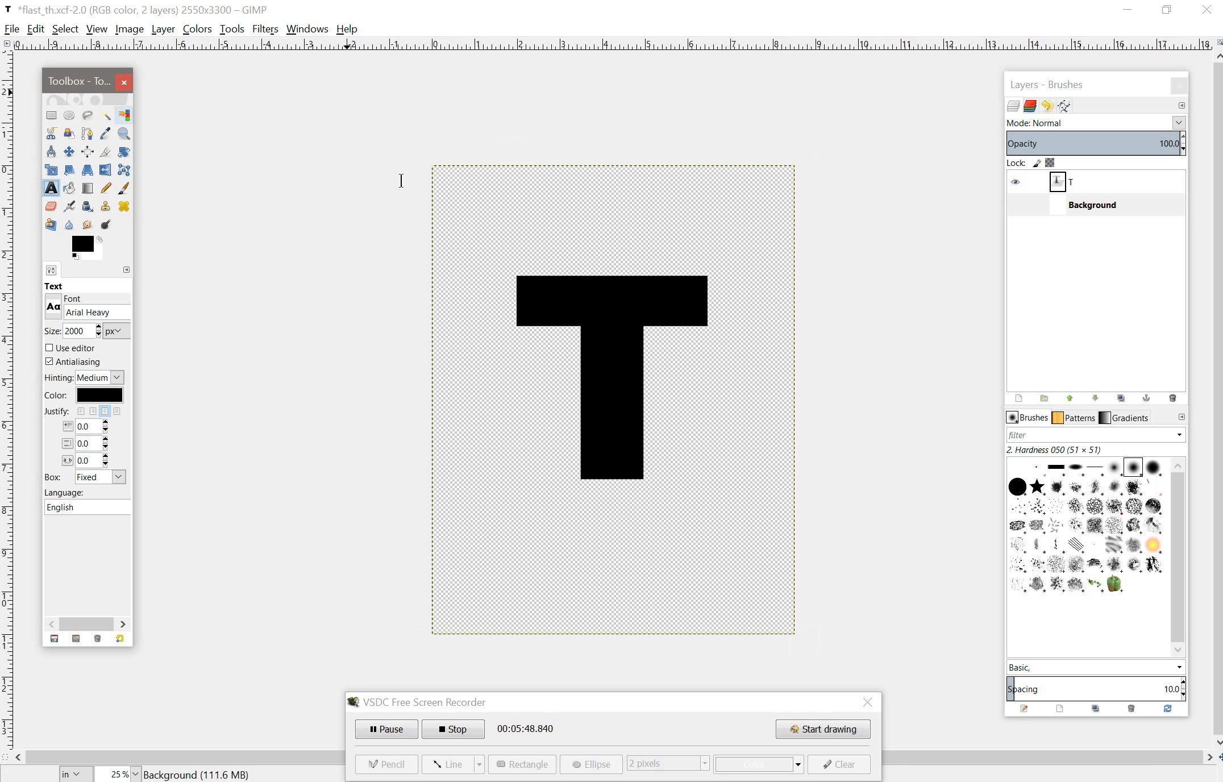
left_click_drag(432, 167, 795, 630)
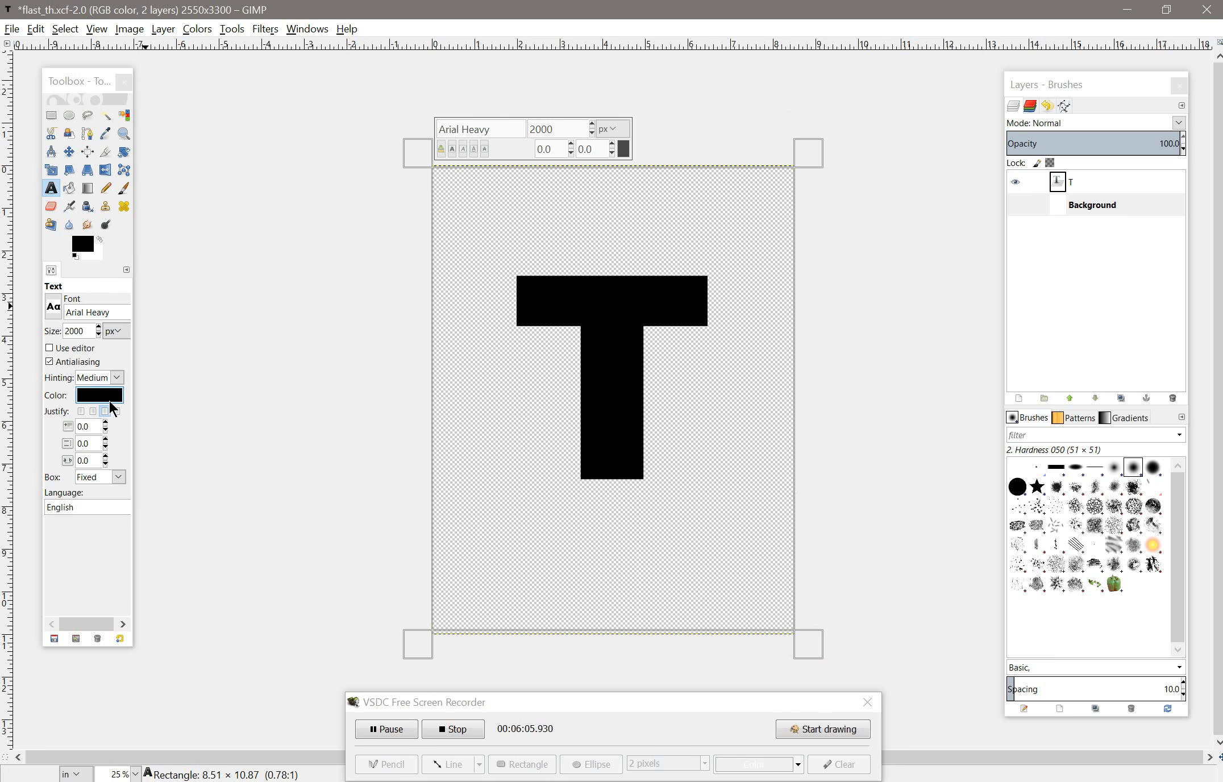
left_click(110, 402)
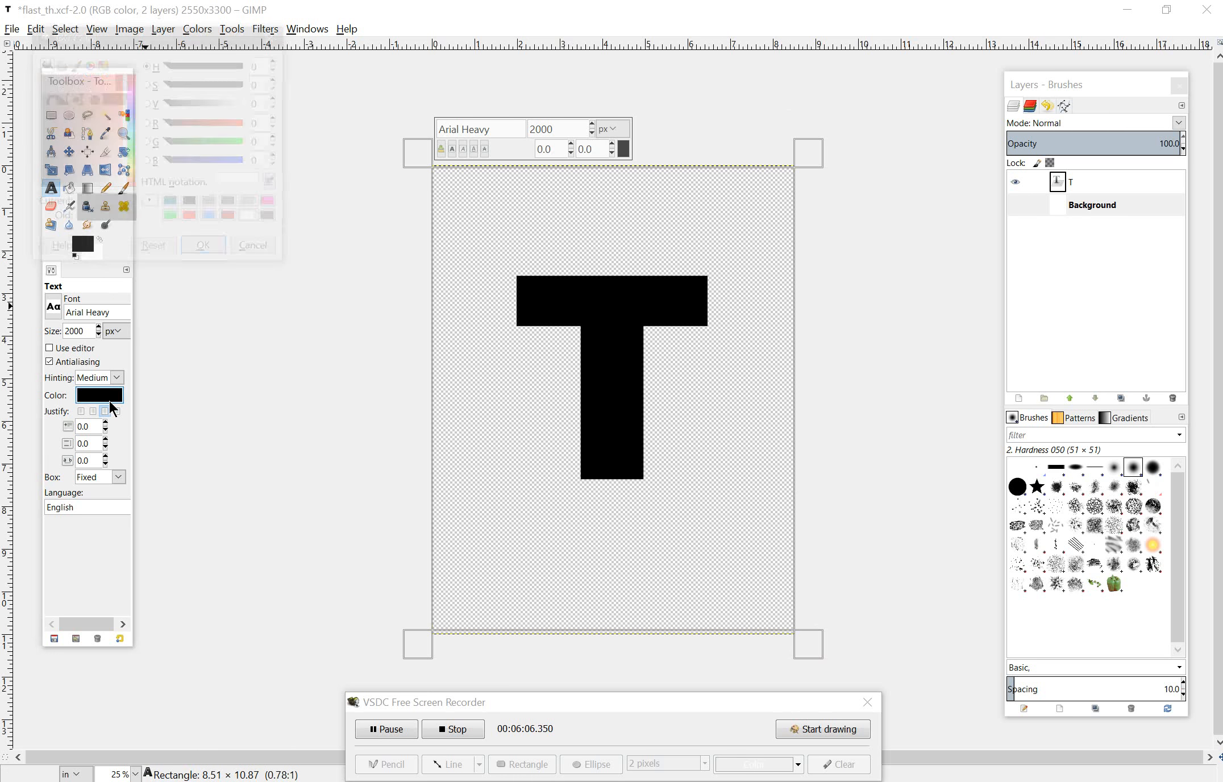
left_click(250, 219)
left_click(216, 254)
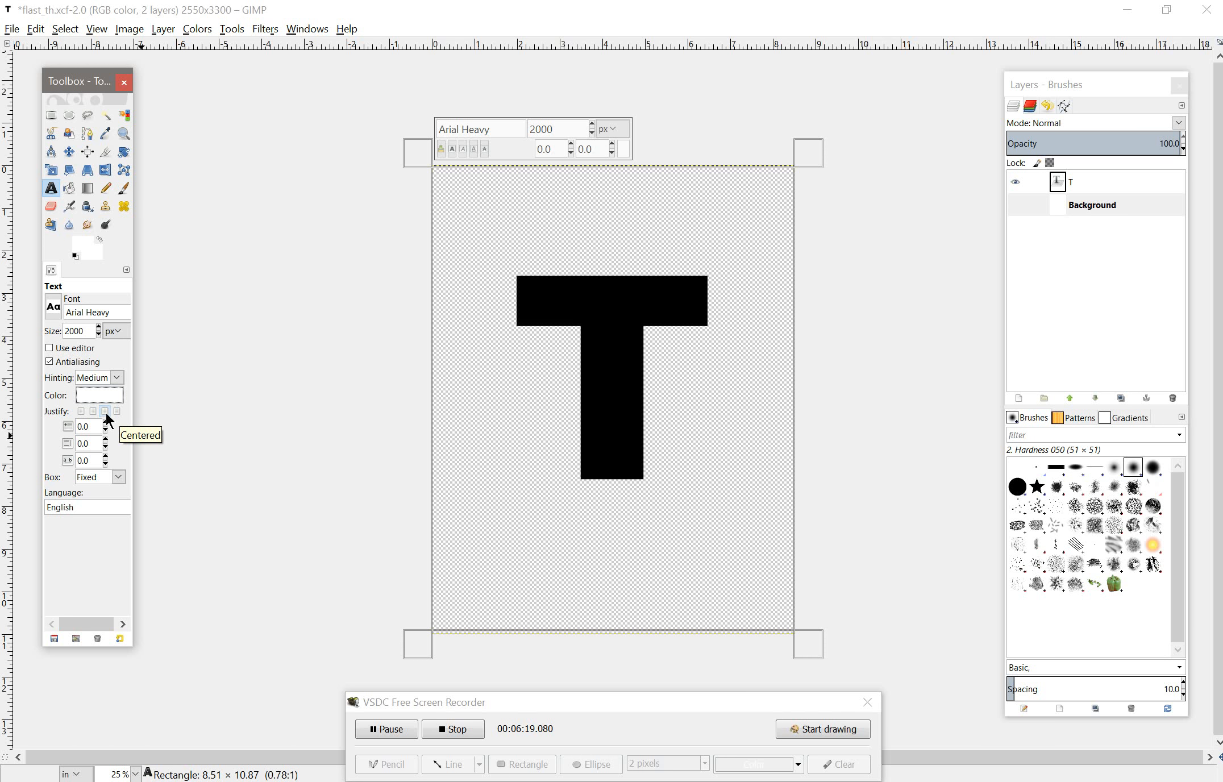
left_click(558, 424)
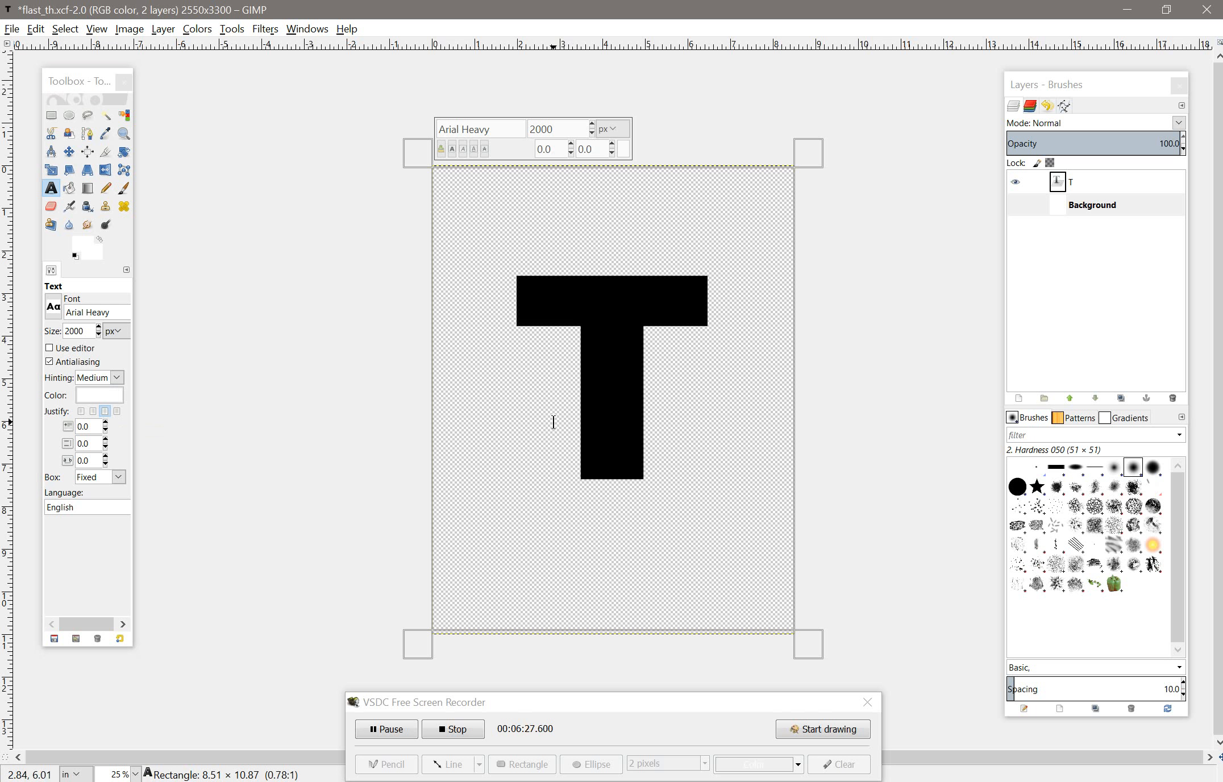
type("H")
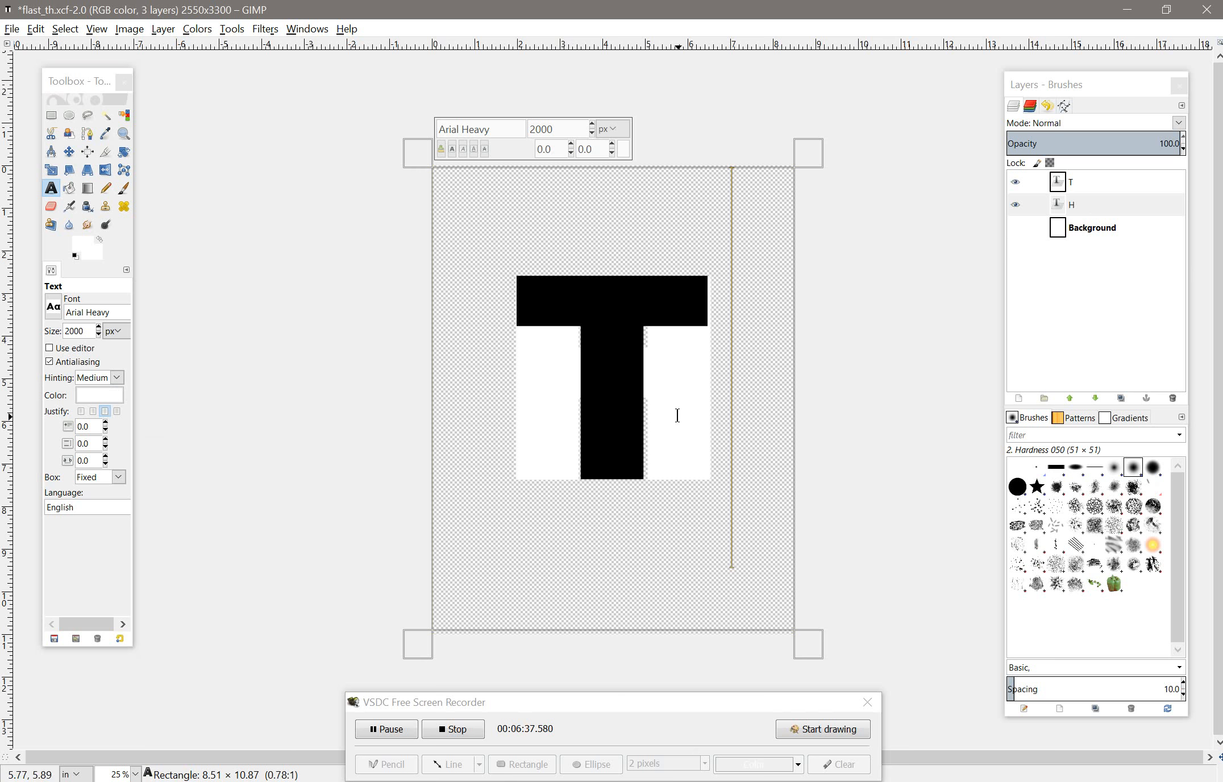
Move the H layer above the T layer in the layer stack and make it active.
left_click(1014, 204)
left_click(1014, 205)
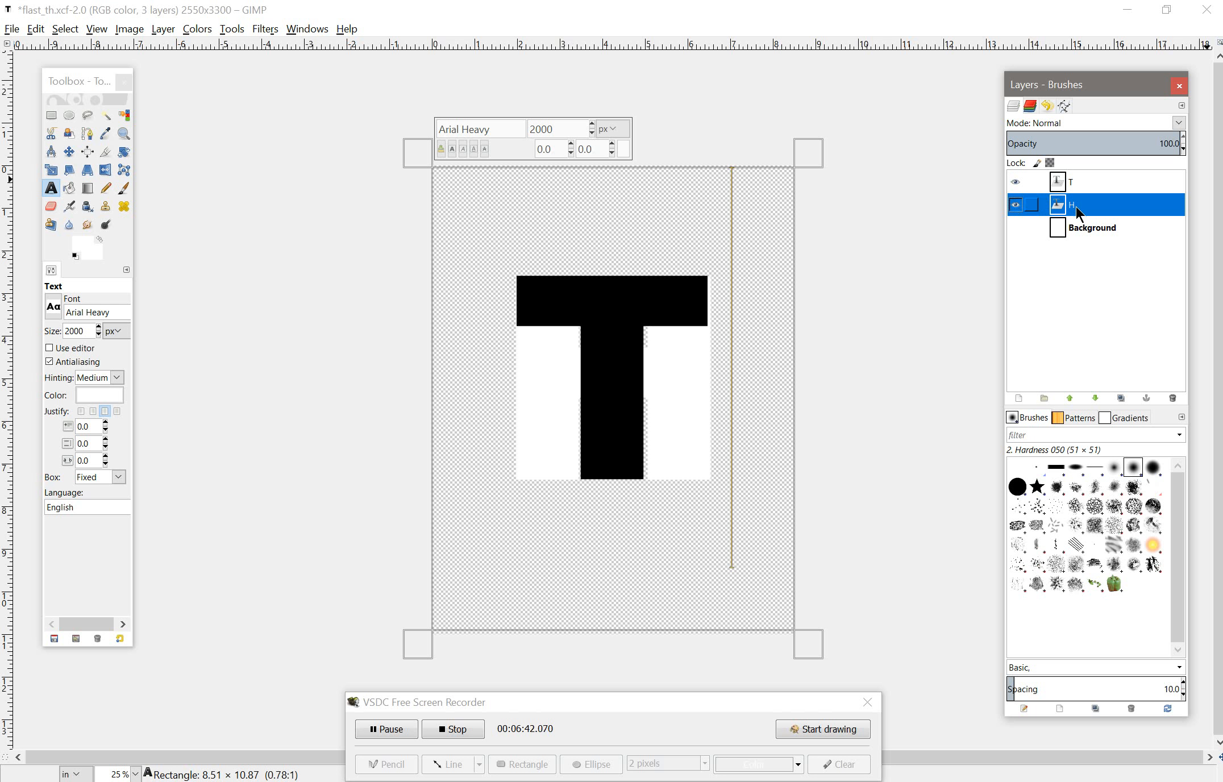
mouse_move(1078, 212)
left_mouse_down()
mouse_move(1083, 183)
mouse_move(1071, 213)
mouse_move(1059, 174)
mouse_move(1063, 228)
mouse_move(1063, 209)
mouse_move(1097, 260)
mouse_move(1097, 192)
mouse_move(1080, 214)
mouse_move(1066, 205)
mouse_move(1066, 227)
left_mouse_up()
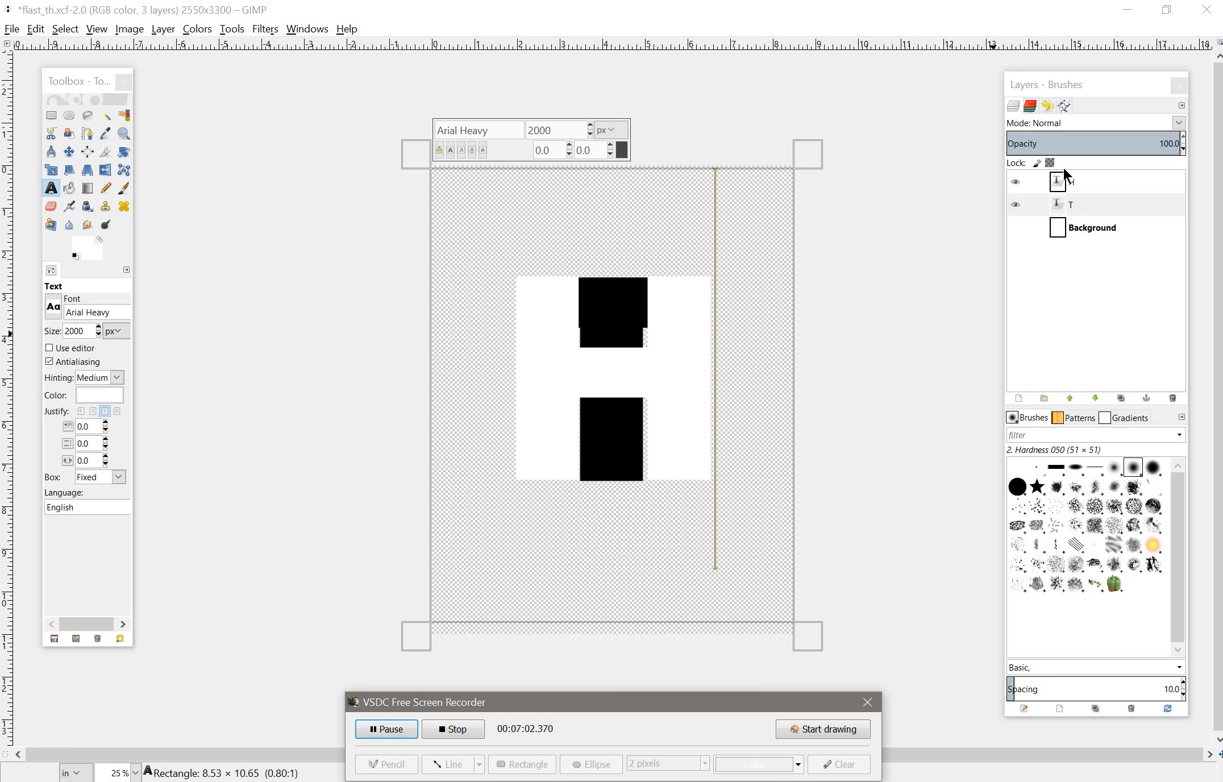
left_click_drag(1063, 182, 1072, 180)
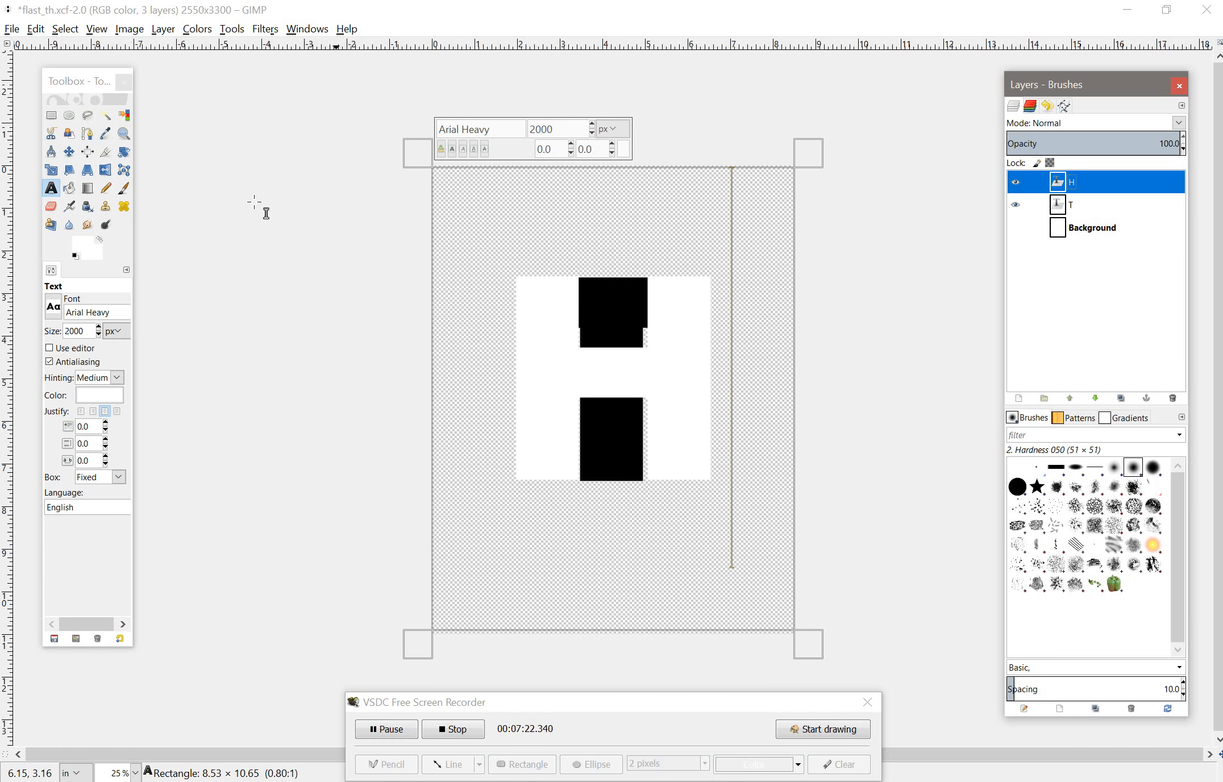
Move the H down until its top meets the underside of the T's crossbar, centered on the stem, and check it against the Background layer.
left_click(68, 152)
left_click(688, 390)
left_click_drag(686, 385, 683, 431)
key("Down")
key("Down")
key("Down")
key("Down")
key("Down")
key("Down")
key("Down")
key("Down")
key("Down")
key("Down")
key("Down")
key("Down")
key("Right")
key("Right")
key("Right")
key("Right")
key("Right")
key("Right")
key("Right")
key("Right")
key("Right")
key("Right")
key("Right")
key("Right")
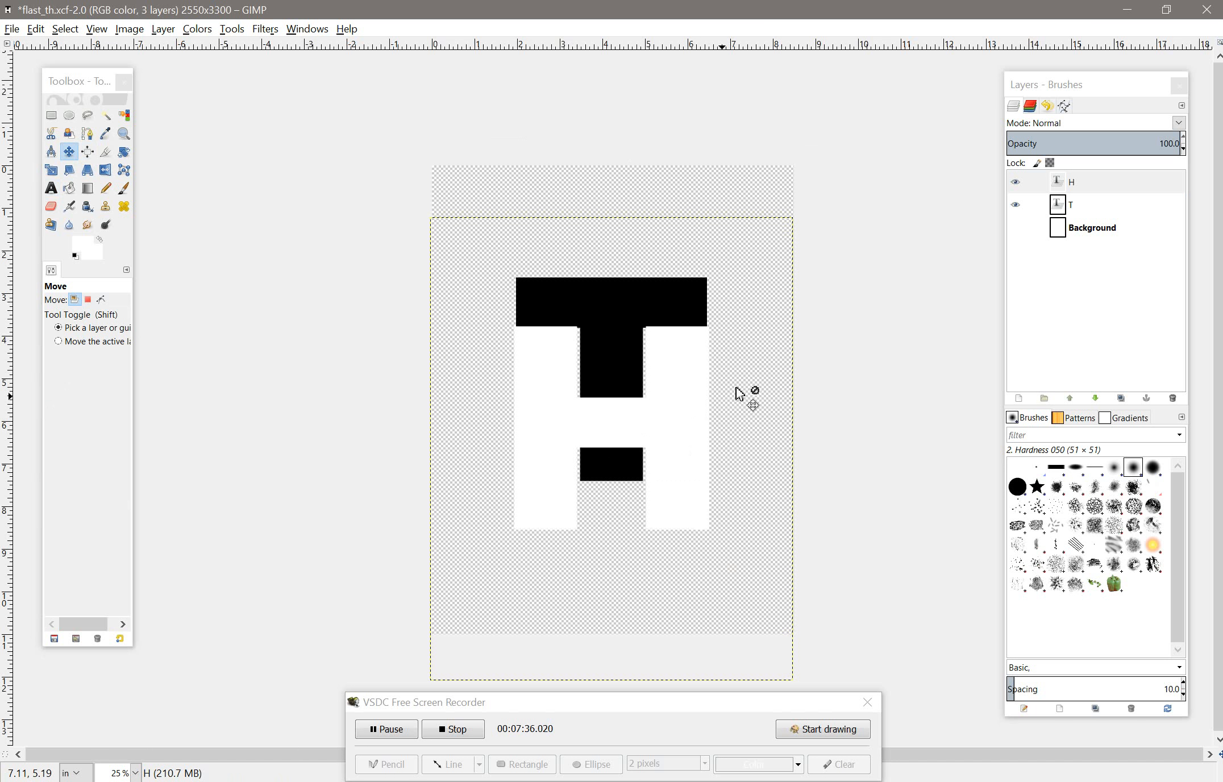
key("Down")
key("Down")
key("Down")
key("Down")
key("Down")
key("Down")
key("Down")
key("Down")
key("Down")
key("Down")
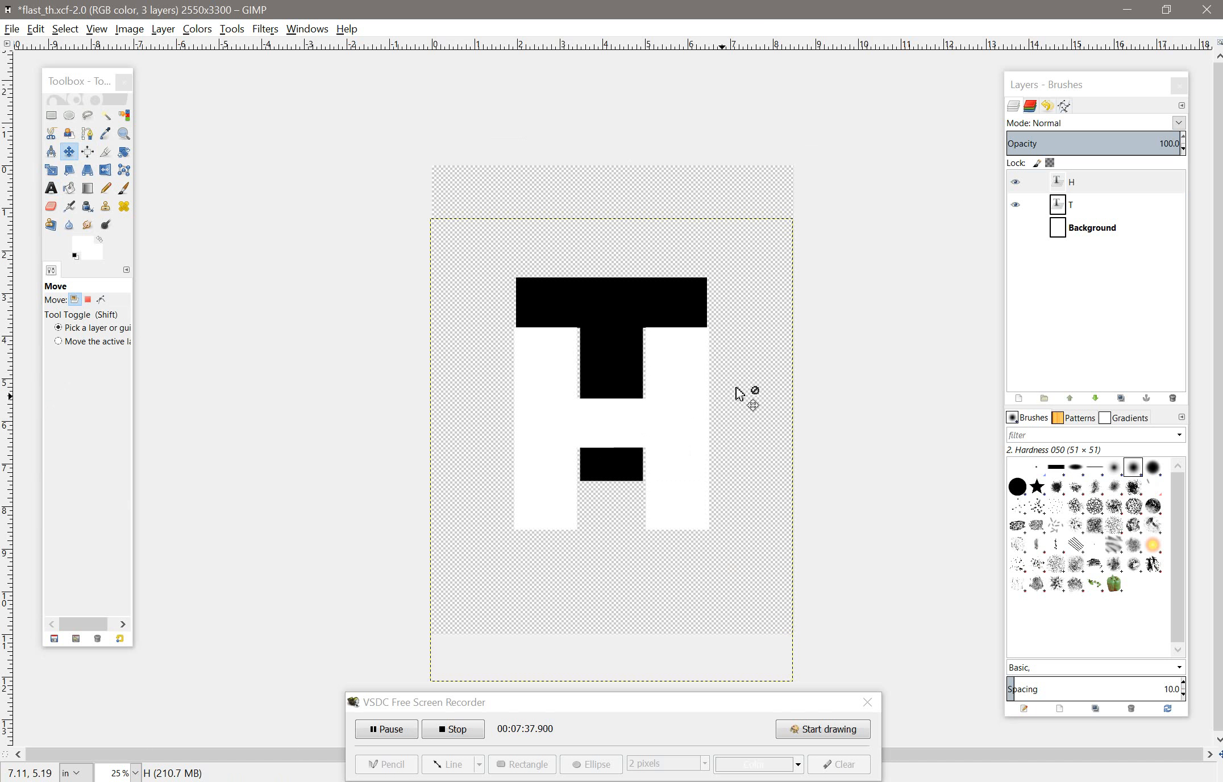
key("Down")
key("Down")
key("Down")
key("Down")
key("Down")
key("Down")
key("Down")
key("Down")
key("Down")
key("Down")
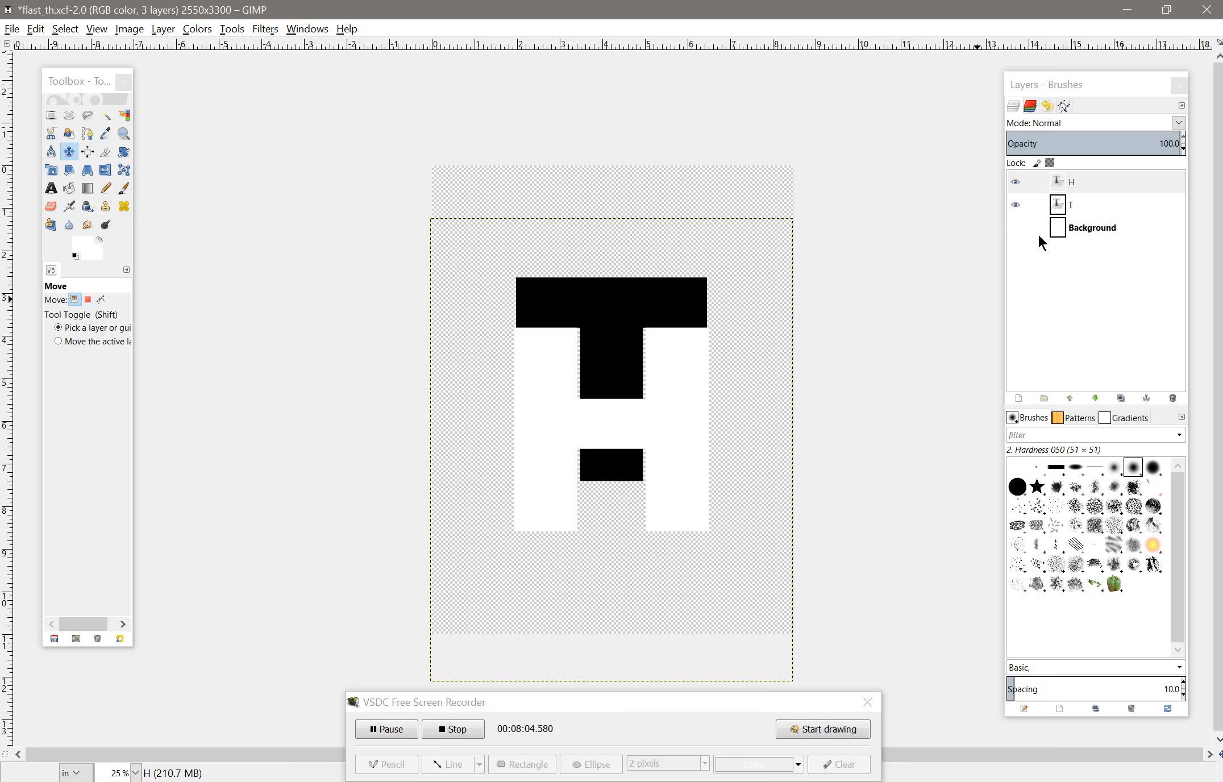
left_click(1015, 228)
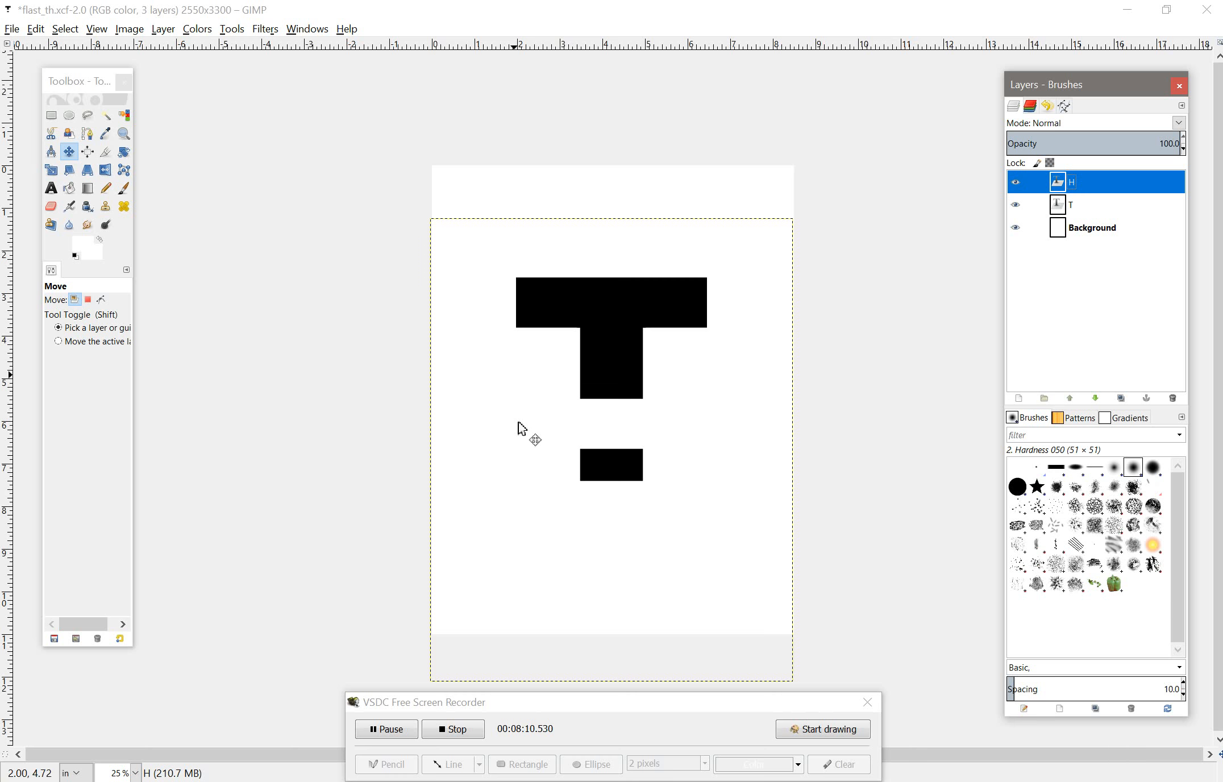
left_click(1014, 227)
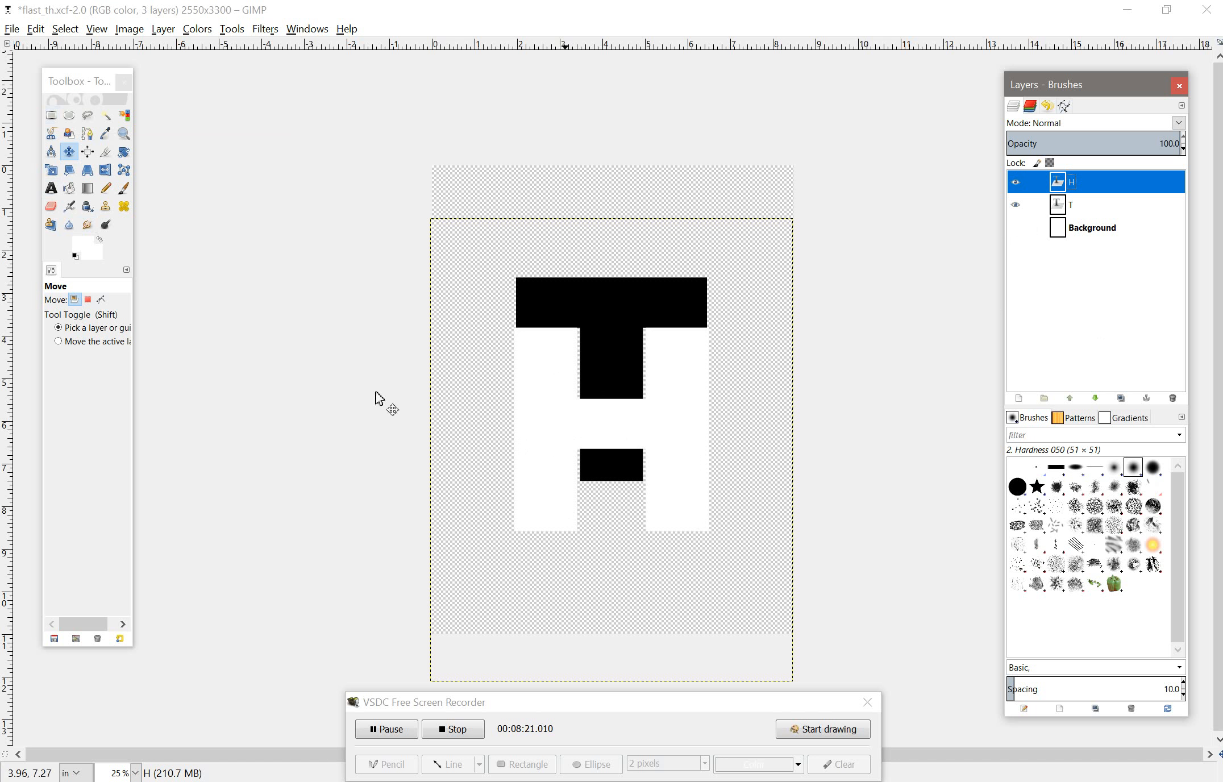
Select a 443 × 374 px rectangle from the T's stem to the bottom of the H's legs and reset the colors to black foreground and white background.
left_click(51, 116)
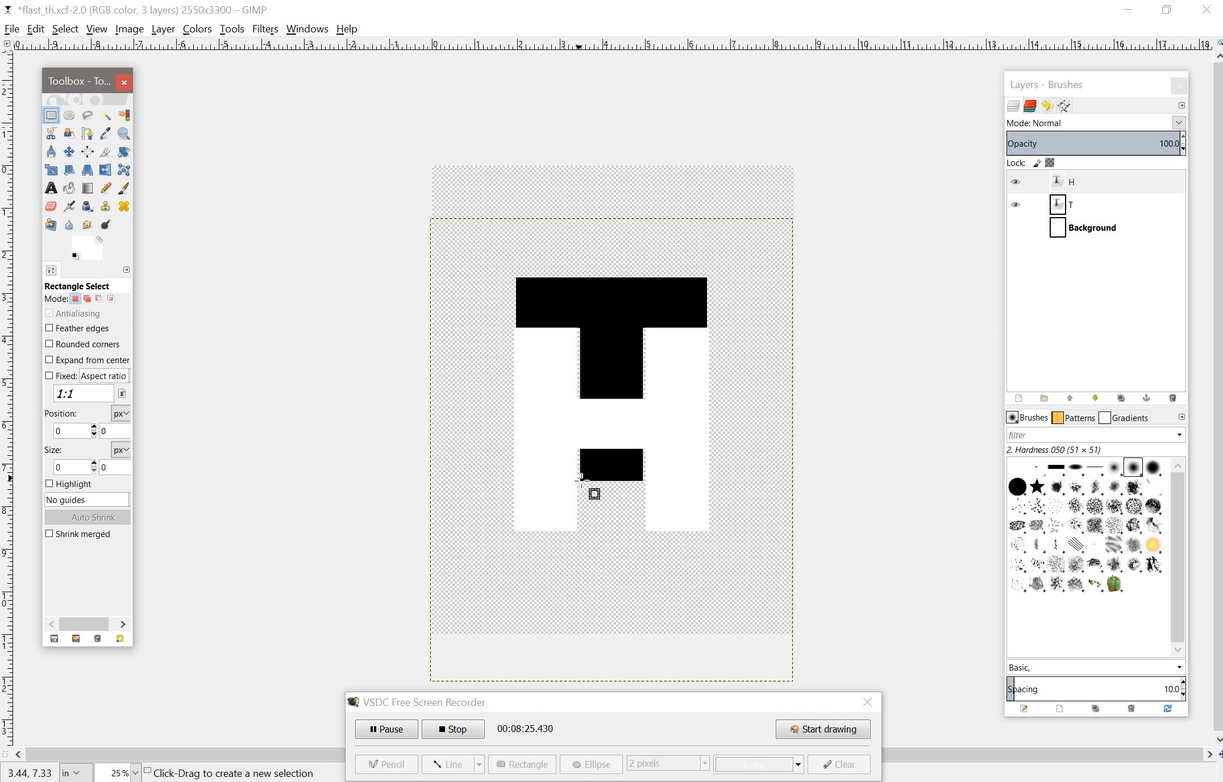
left_click_drag(581, 480, 647, 531)
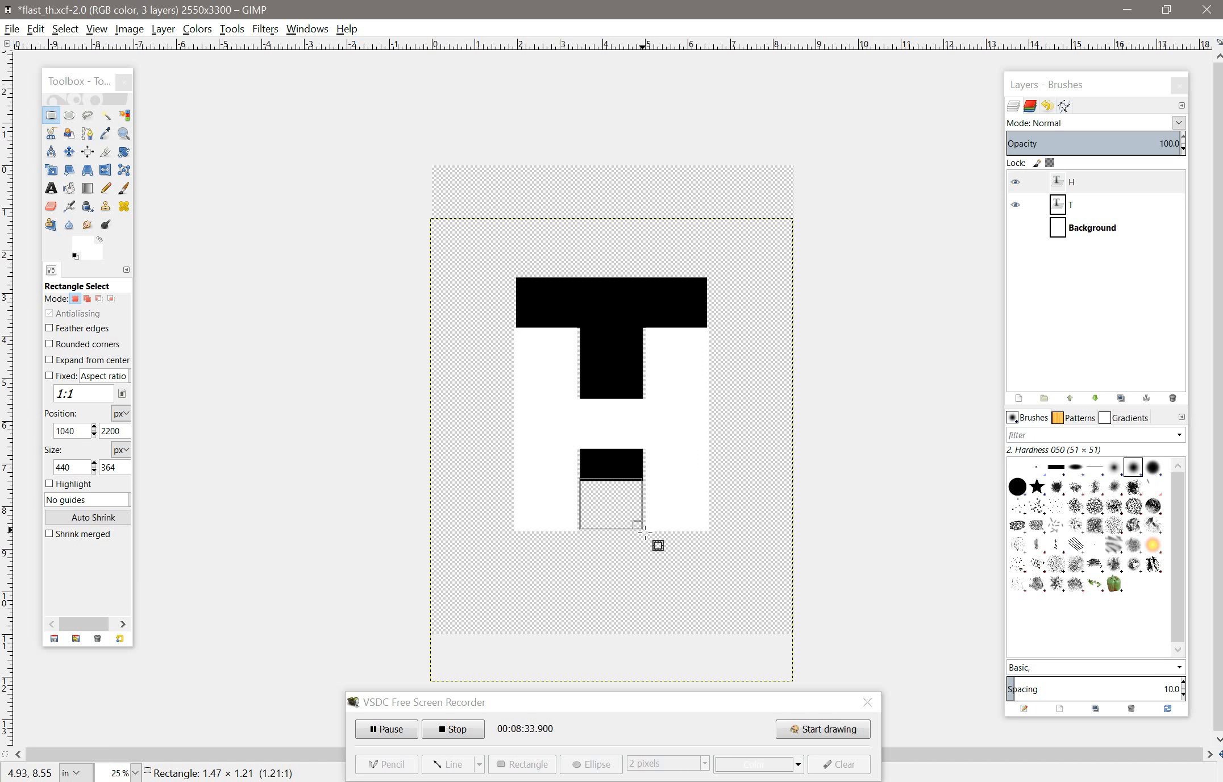
left_click_drag(645, 531, 645, 532)
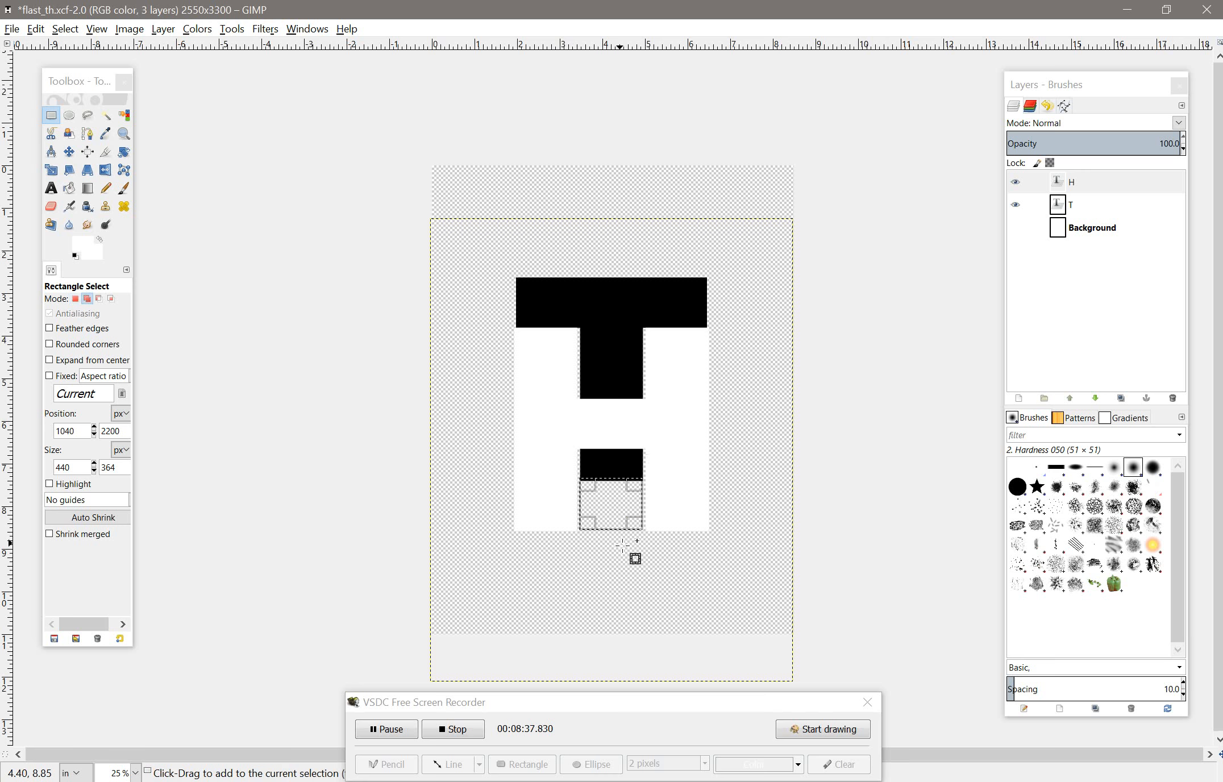
key("plus")
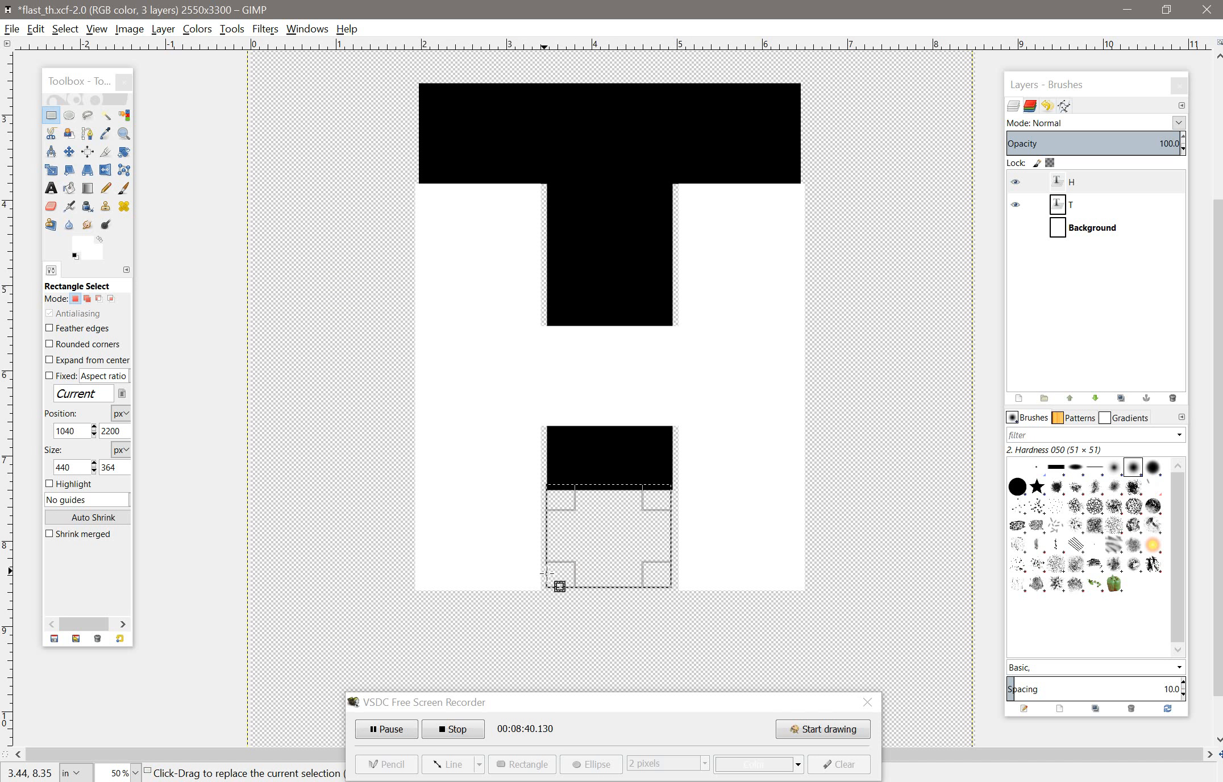
key("plus")
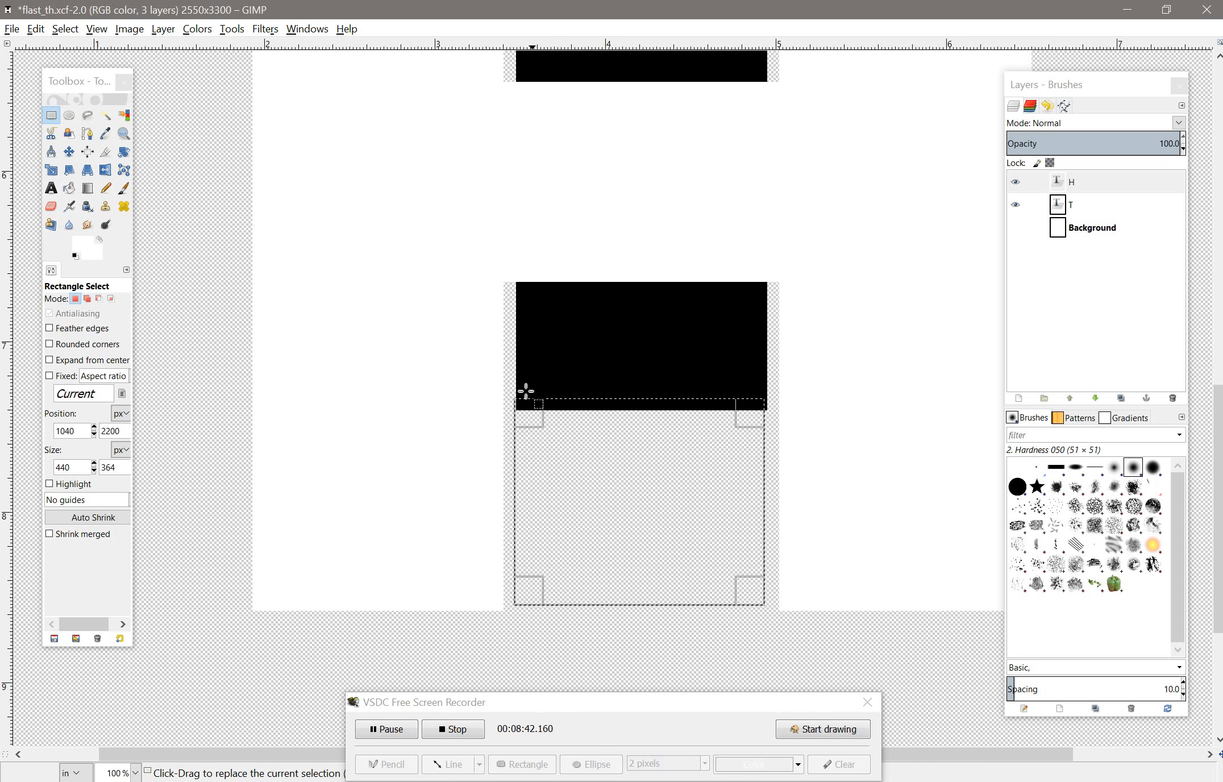
left_click_drag(542, 594, 545, 596)
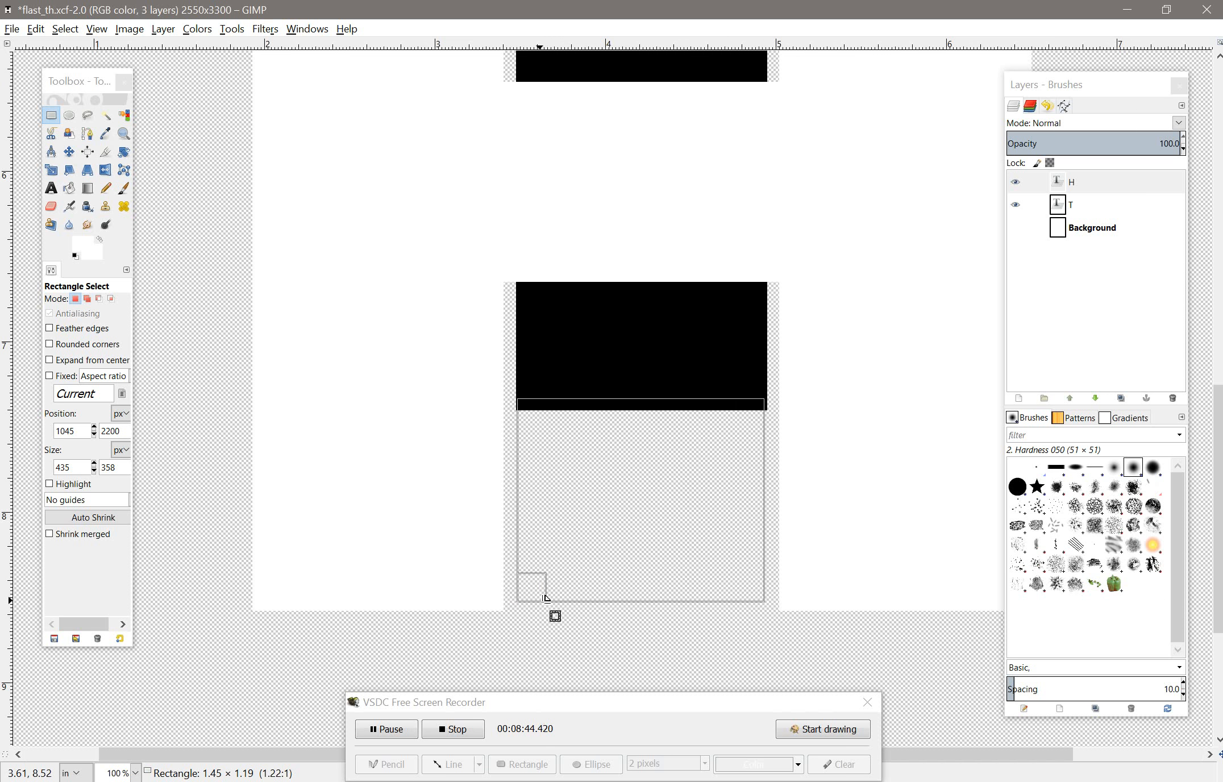
left_click_drag(761, 597, 759, 593)
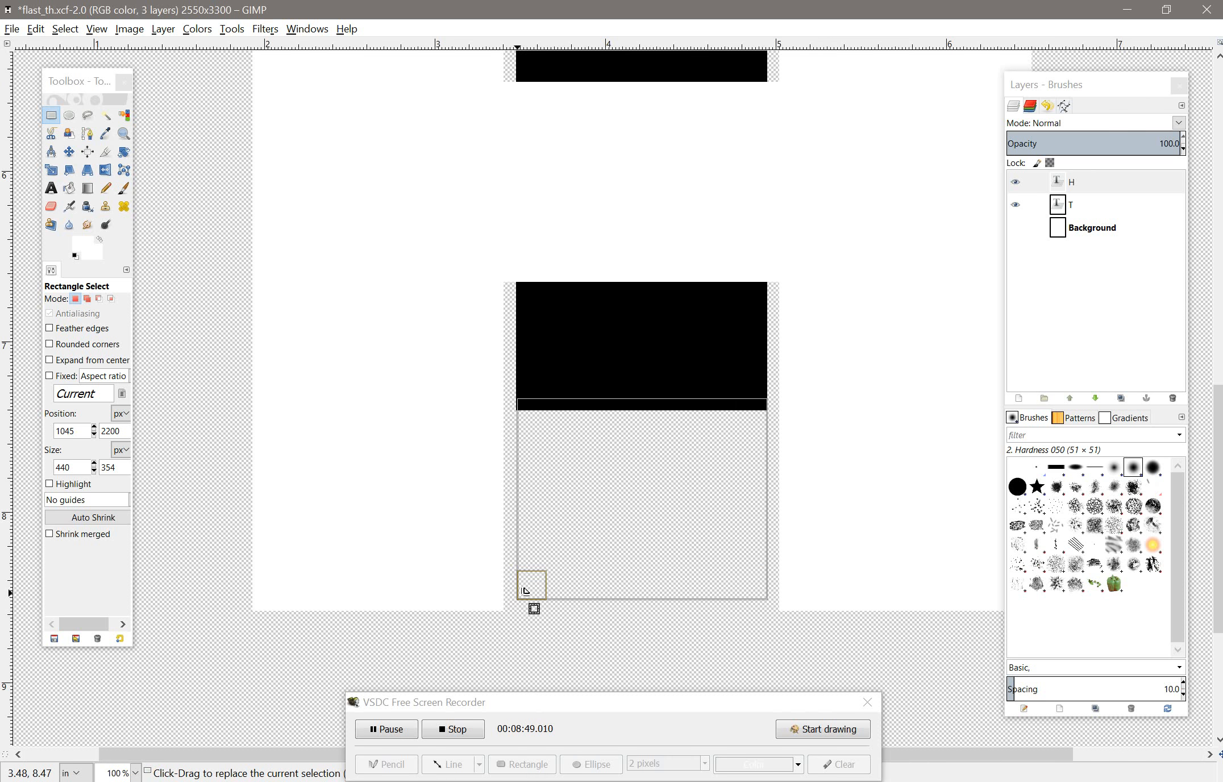
left_click_drag(530, 590, 528, 603)
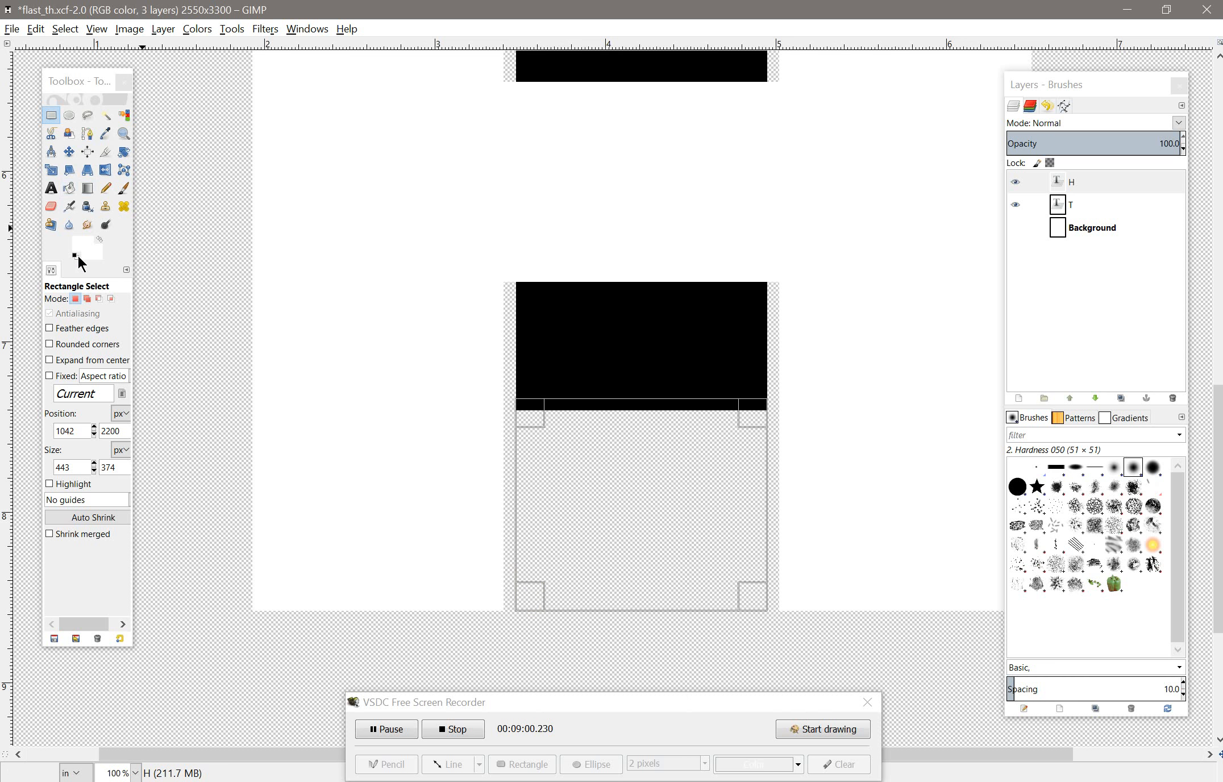
left_click(75, 255)
Try to fill the selected rectangle on the H layer with the black foreground color, and undo the fill.
left_click_drag(82, 243, 619, 483)
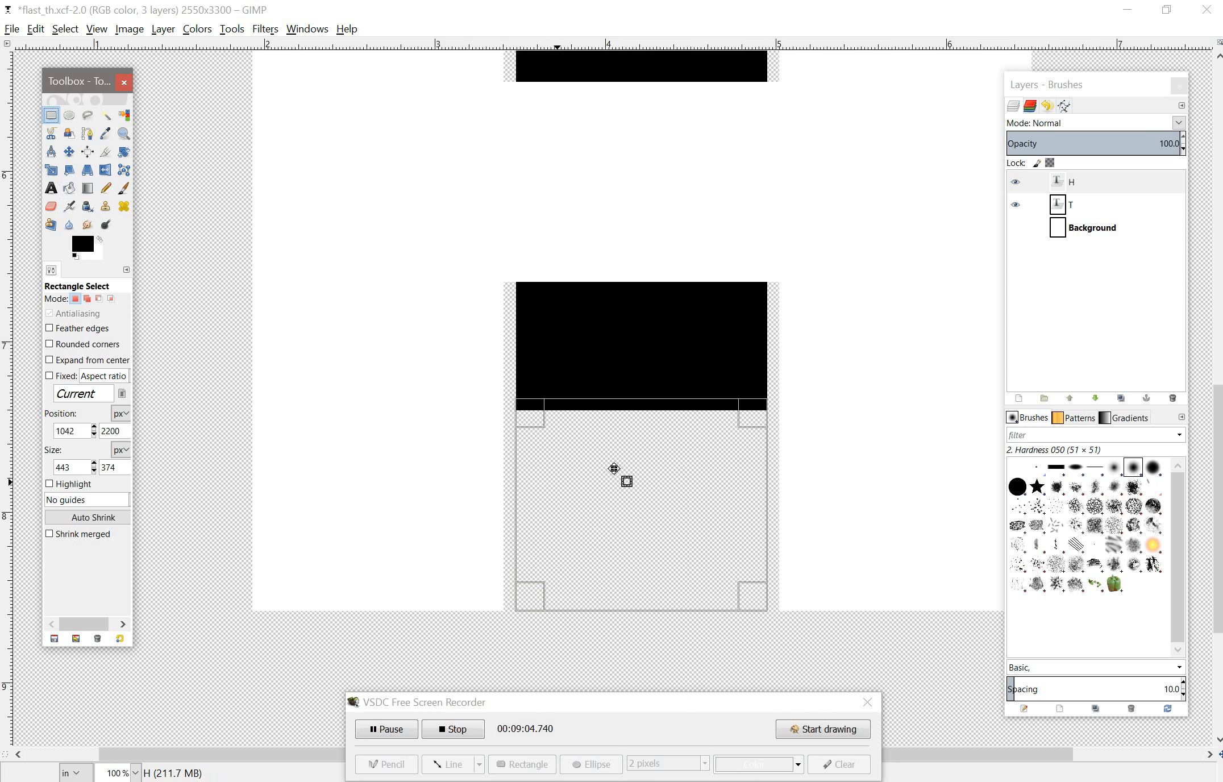
right_click(613, 468)
mouse_move(668, 492)
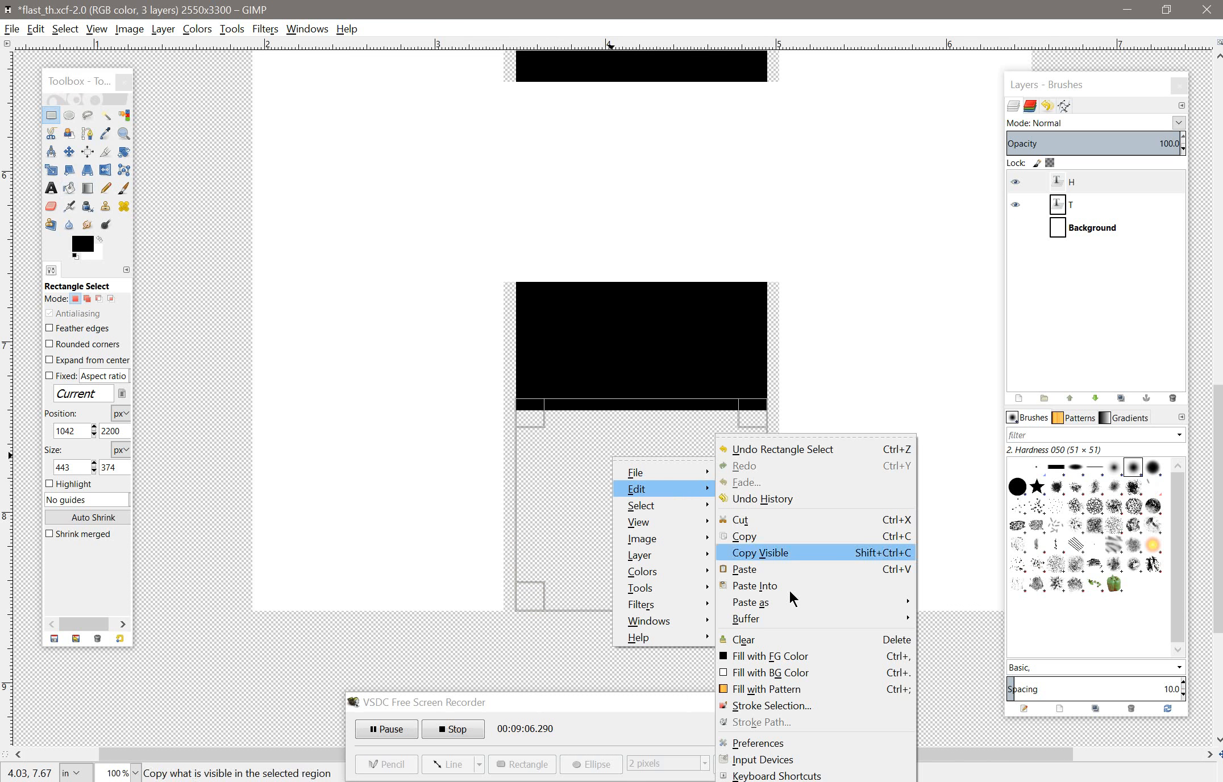
left_click(781, 662)
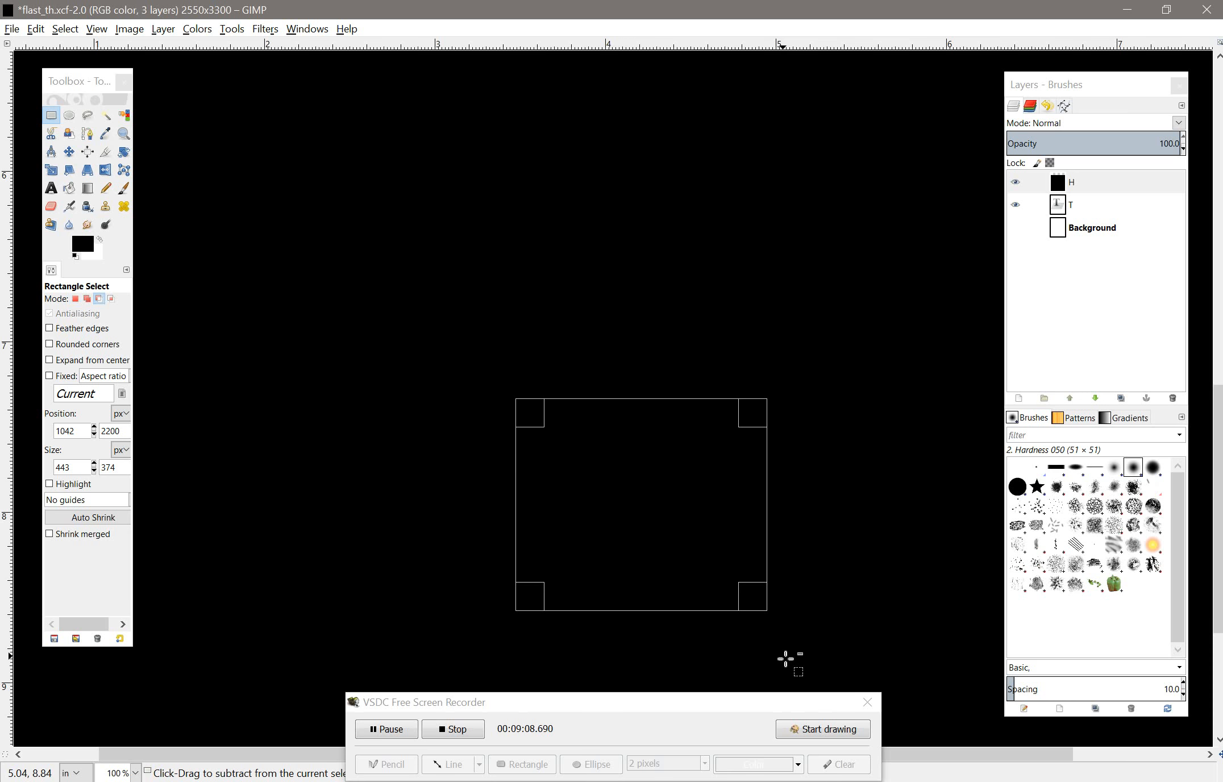
key("ctrl+z")
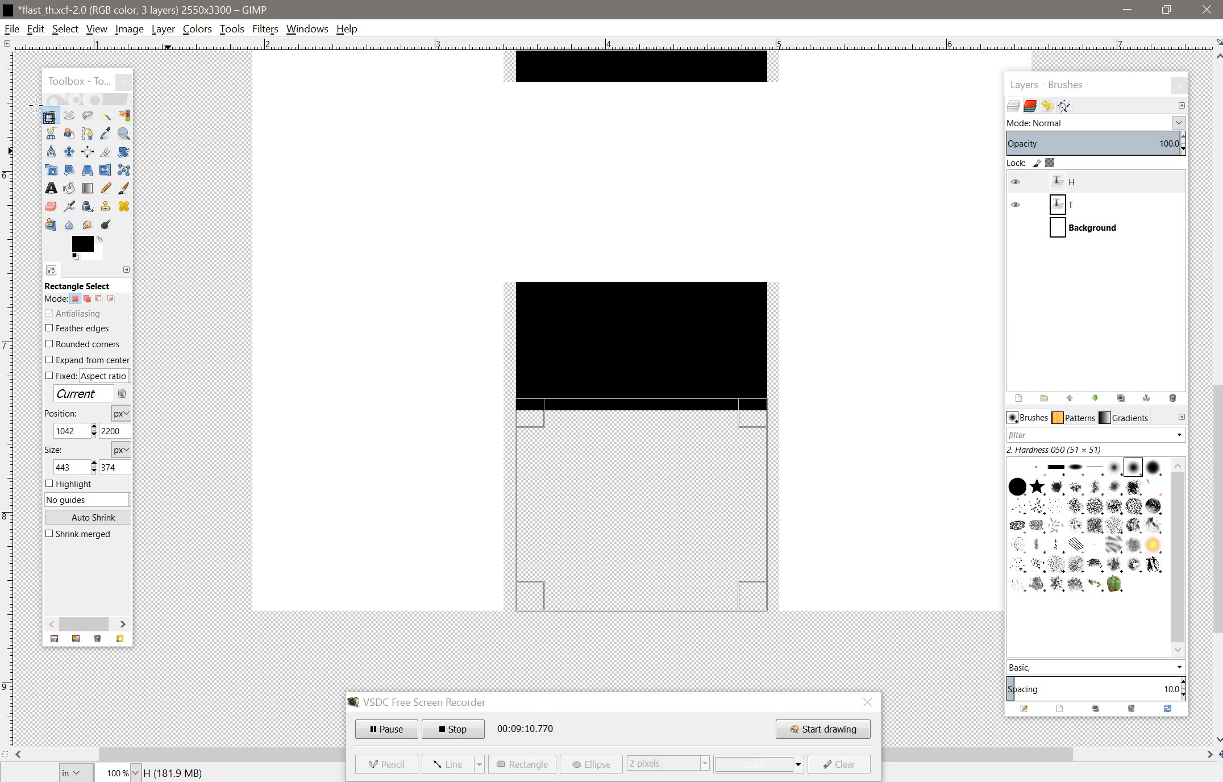
Retry the foreground color fill on the H layer with the Rectangle Select tool active, and undo it again.
left_click(52, 117)
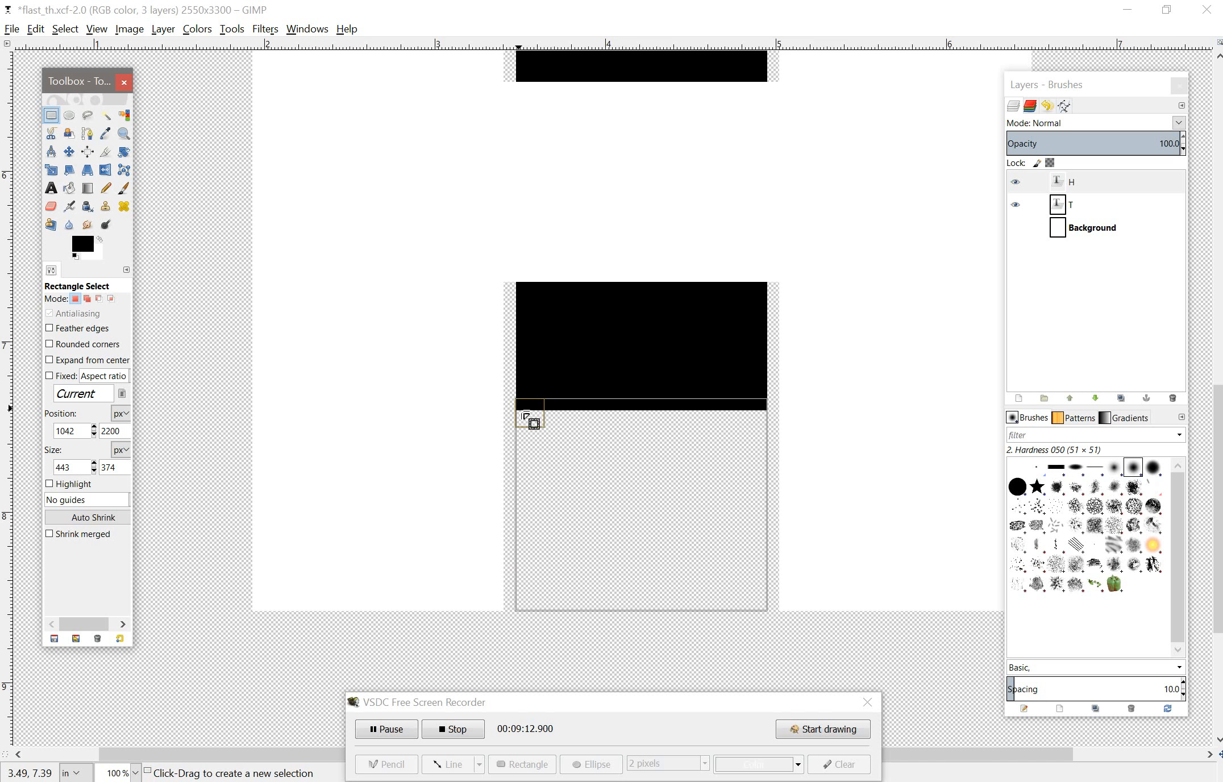
right_click(551, 447)
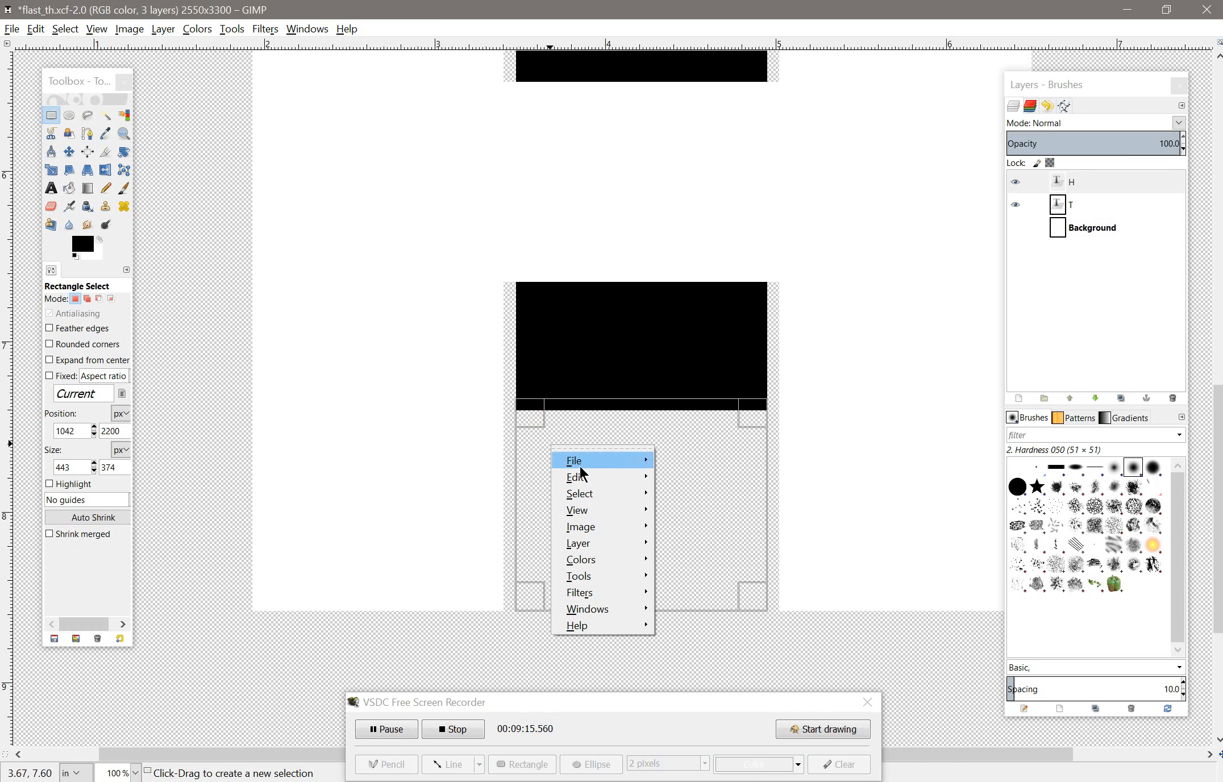
mouse_move(579, 480)
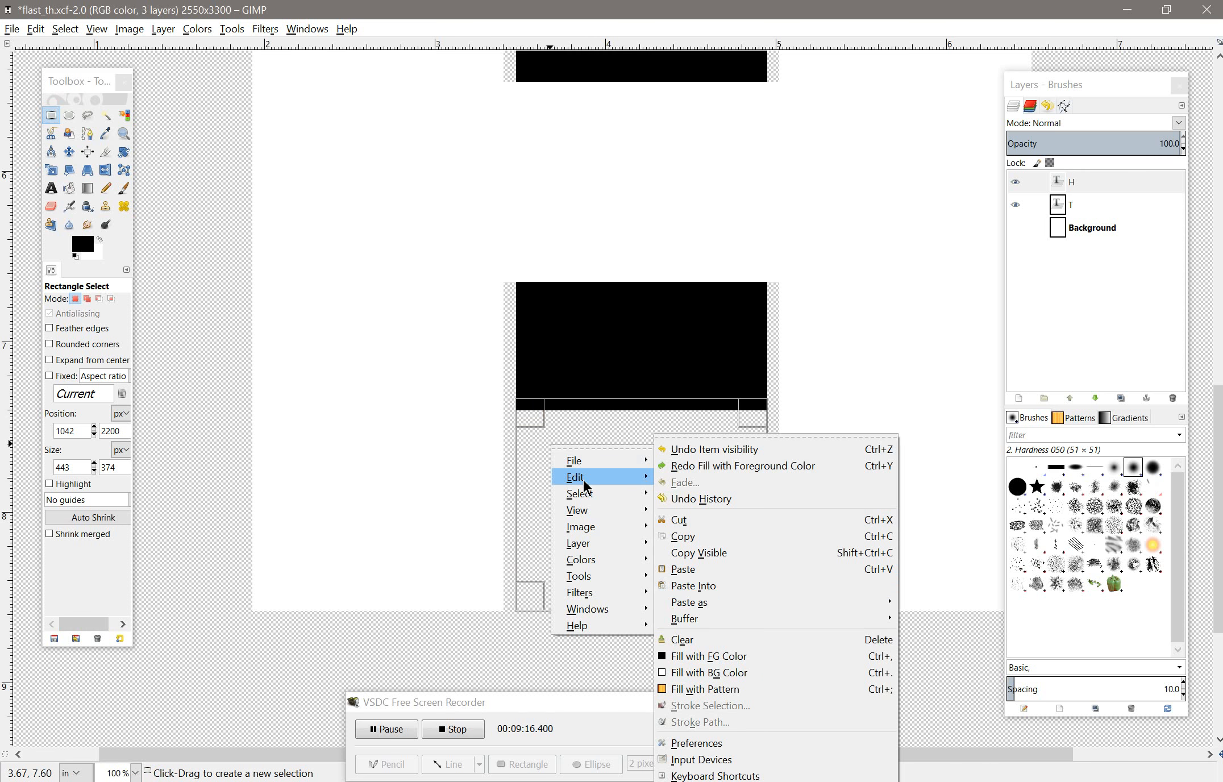
left_click(731, 658)
key("ctrl+z")
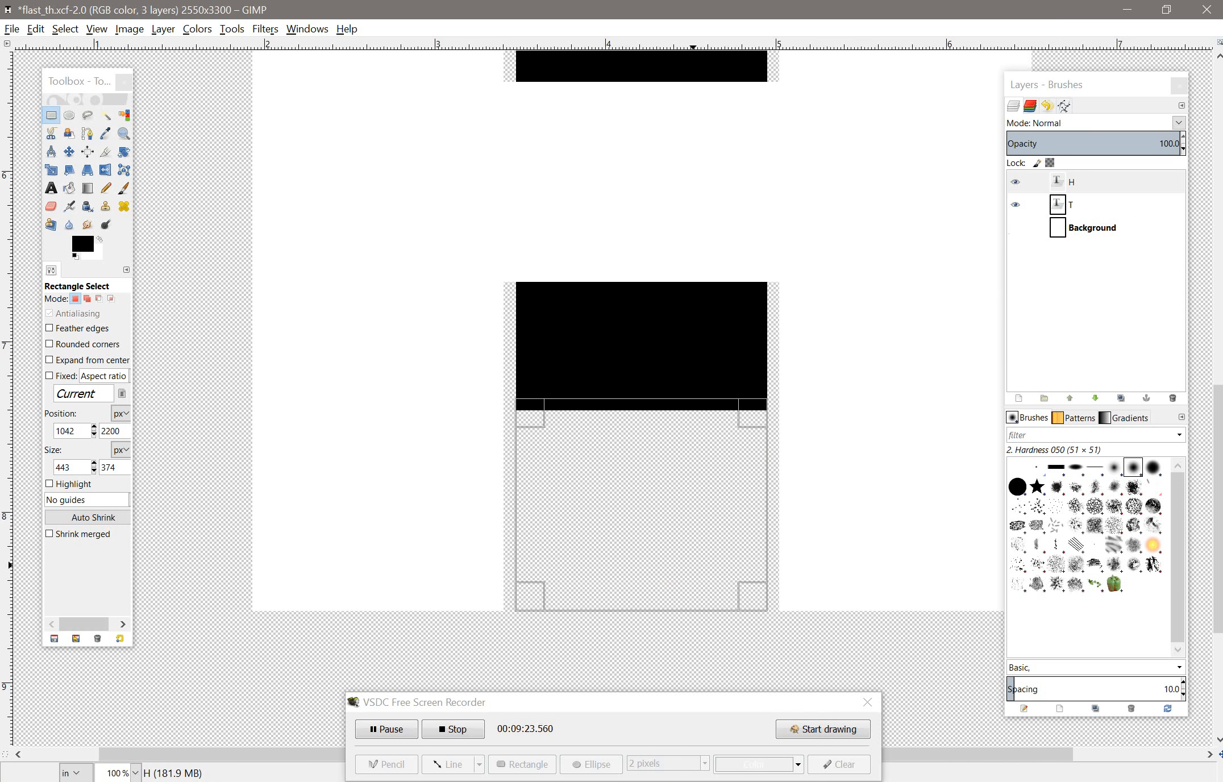
Make the Background layer active and turn its visibility on.
left_click(387, 728)
left_click(1091, 228)
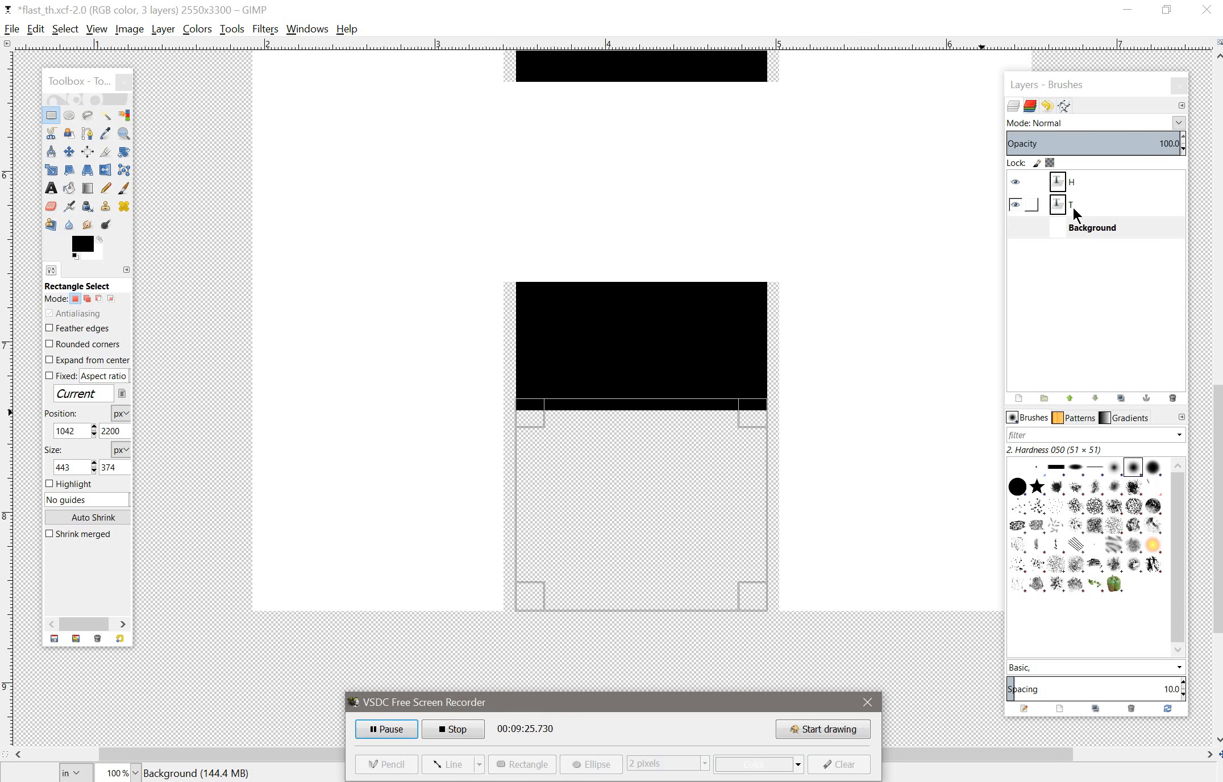
left_click(1080, 189)
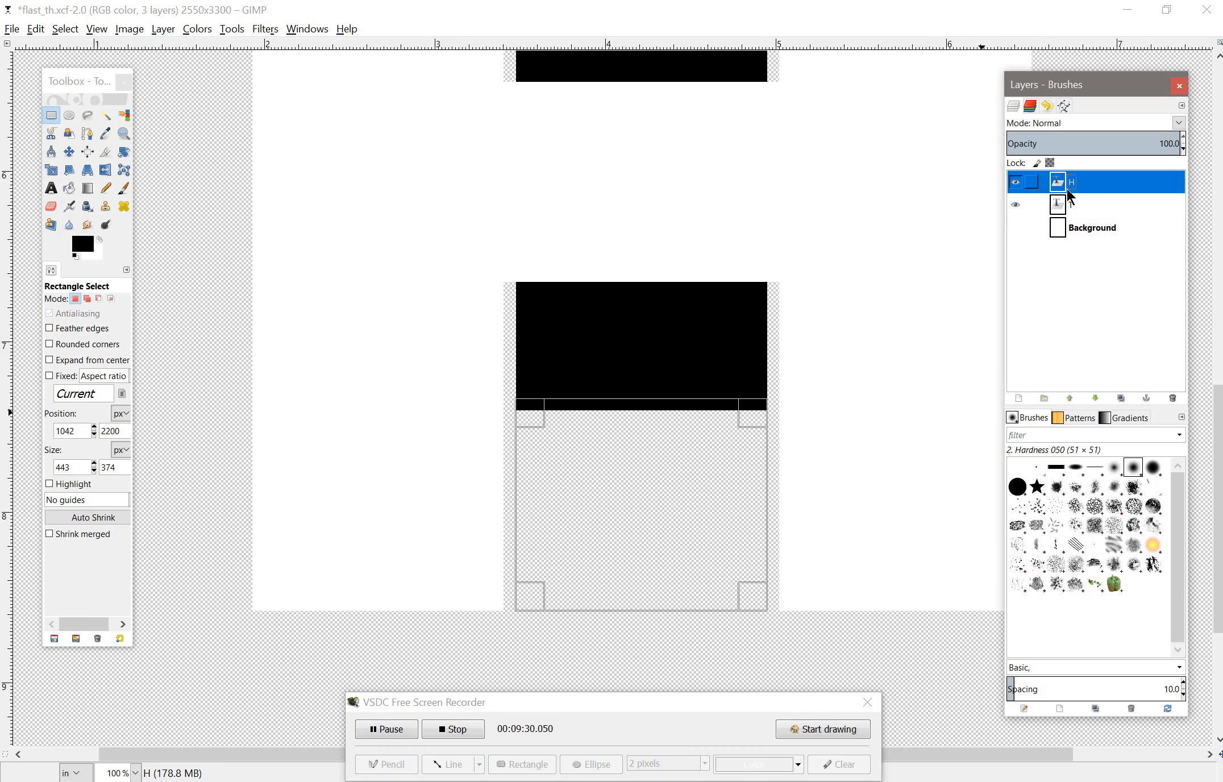
left_click(1081, 234)
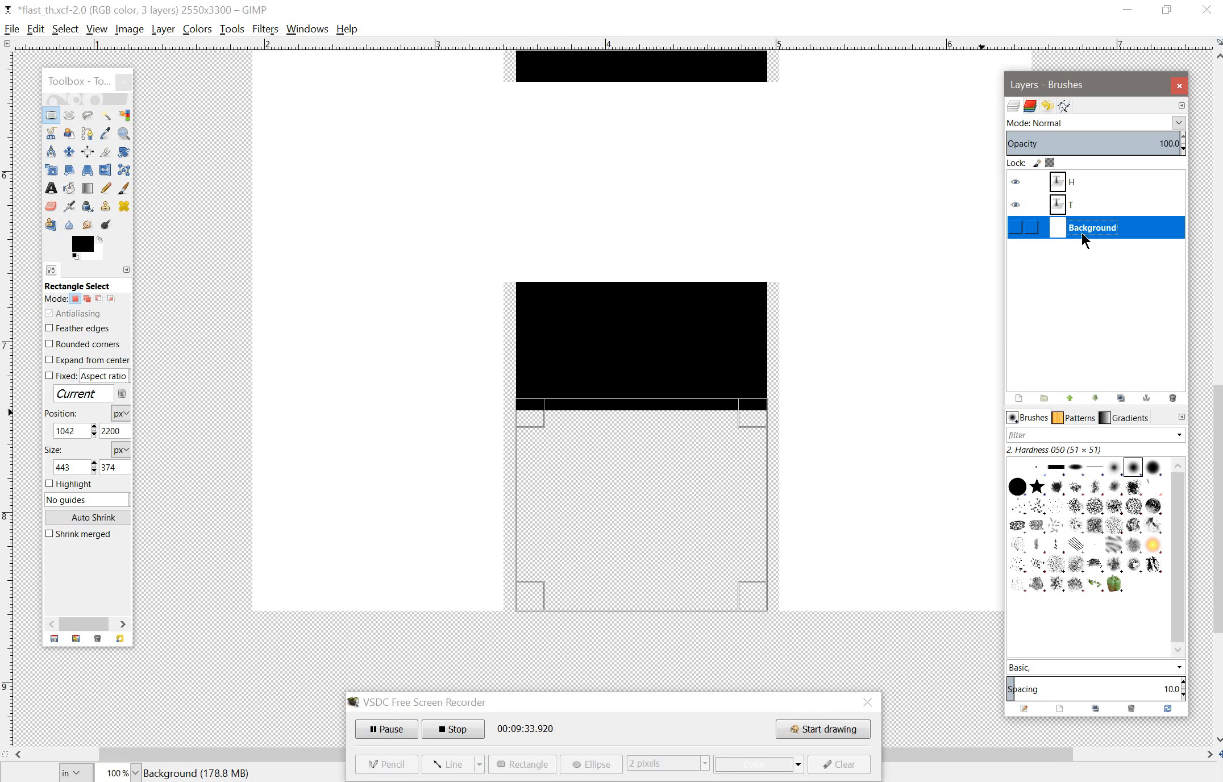
left_click_drag(83, 245, 628, 513)
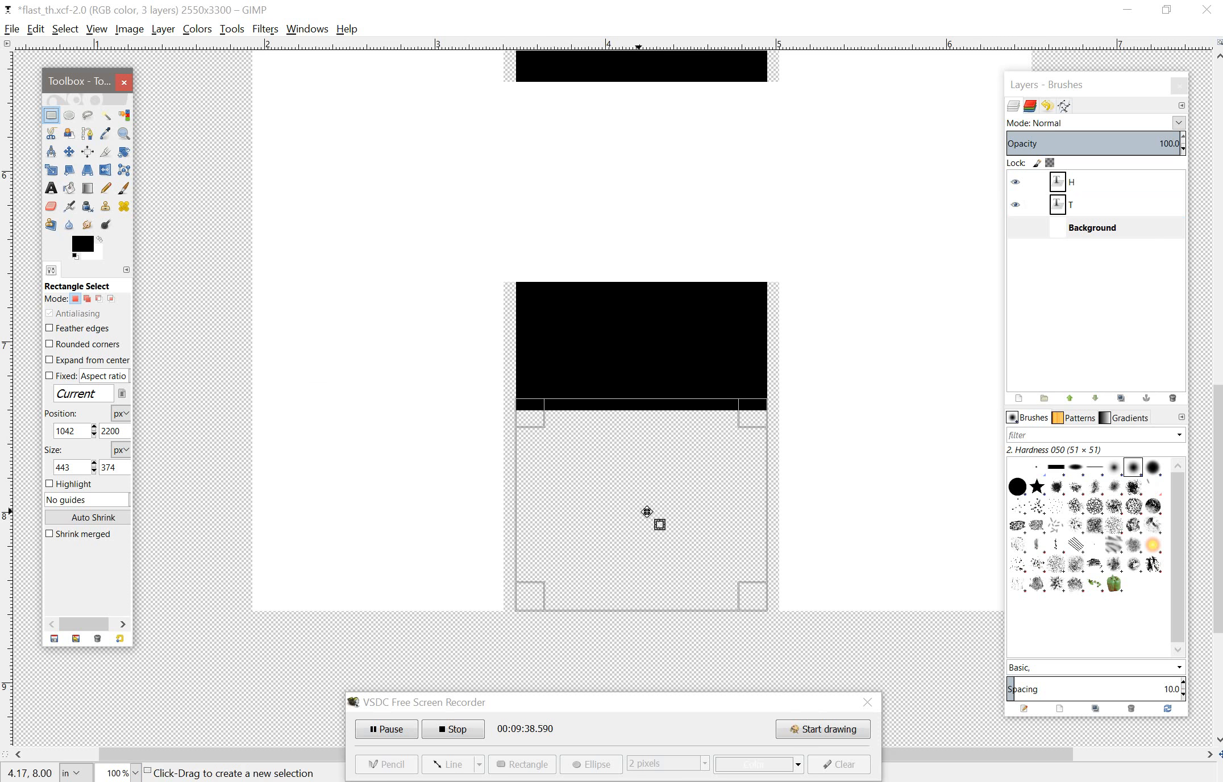
left_click(1017, 229)
left_click(1018, 229)
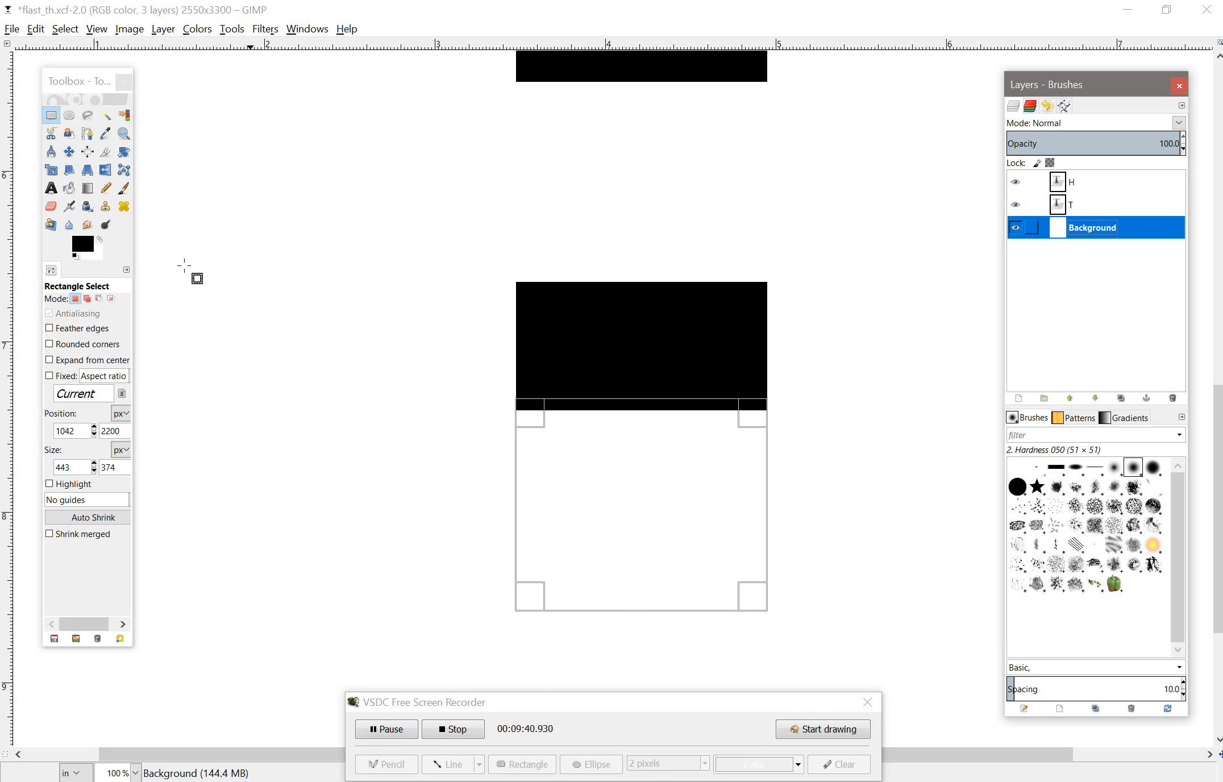
Try to fill the rectangle between the H's legs with the black foreground color on the Background layer, and undo the fill.
left_click_drag(91, 246, 612, 517)
right_click(605, 479)
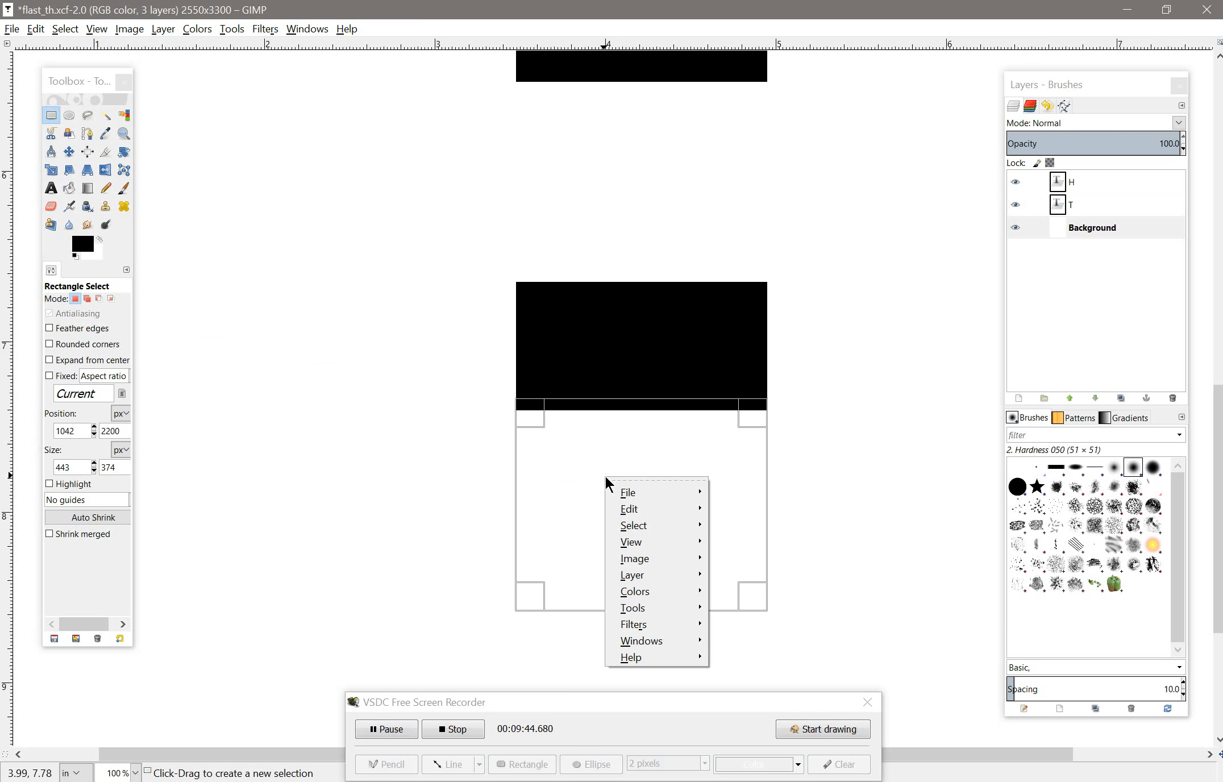
mouse_move(630, 509)
left_click(759, 672)
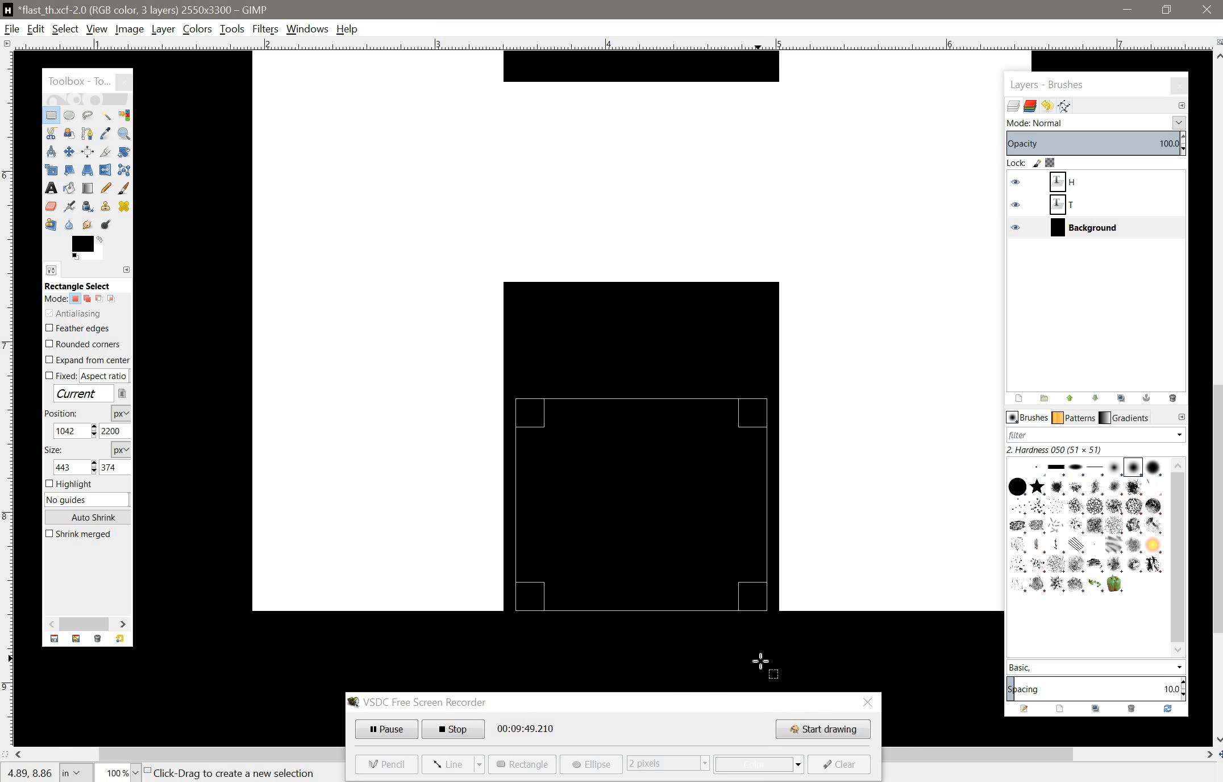
key("ctrl+z")
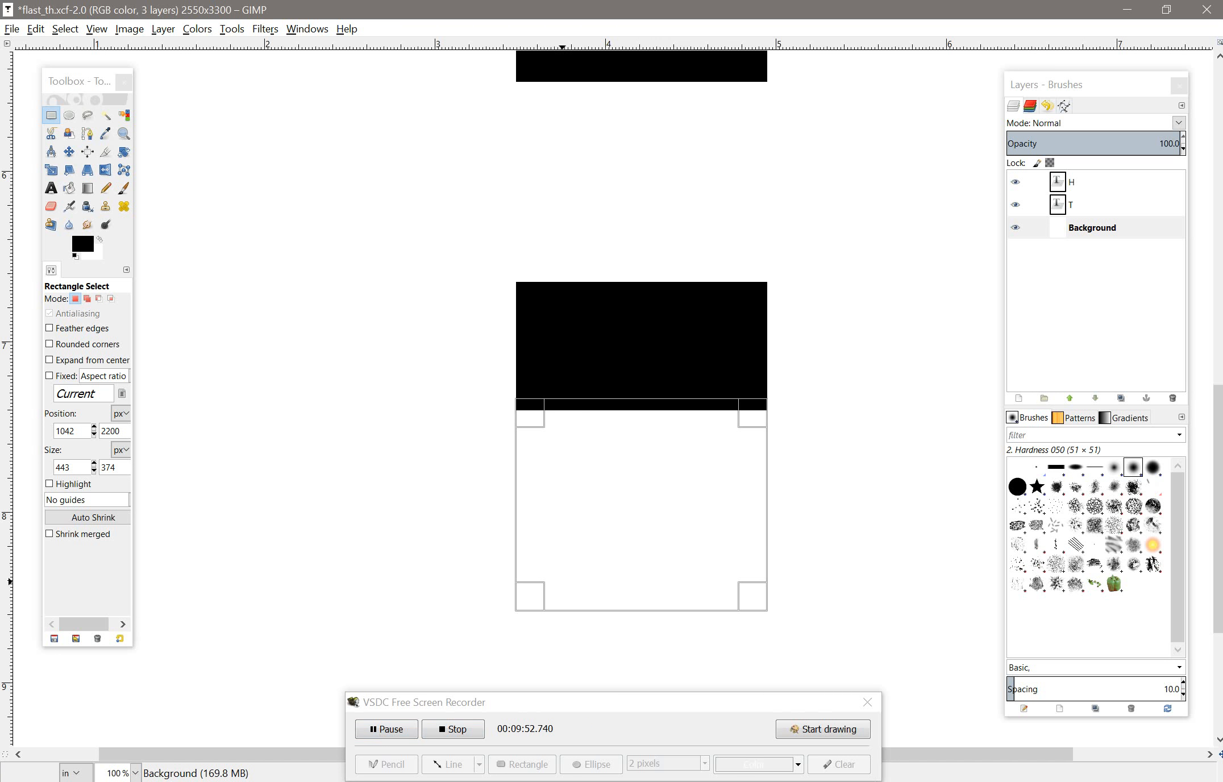
Fill a 441 × 351 px rectangular selection at 1043, 2216 between the H's legs with the black foreground color on the Background layer.
left_click(403, 737)
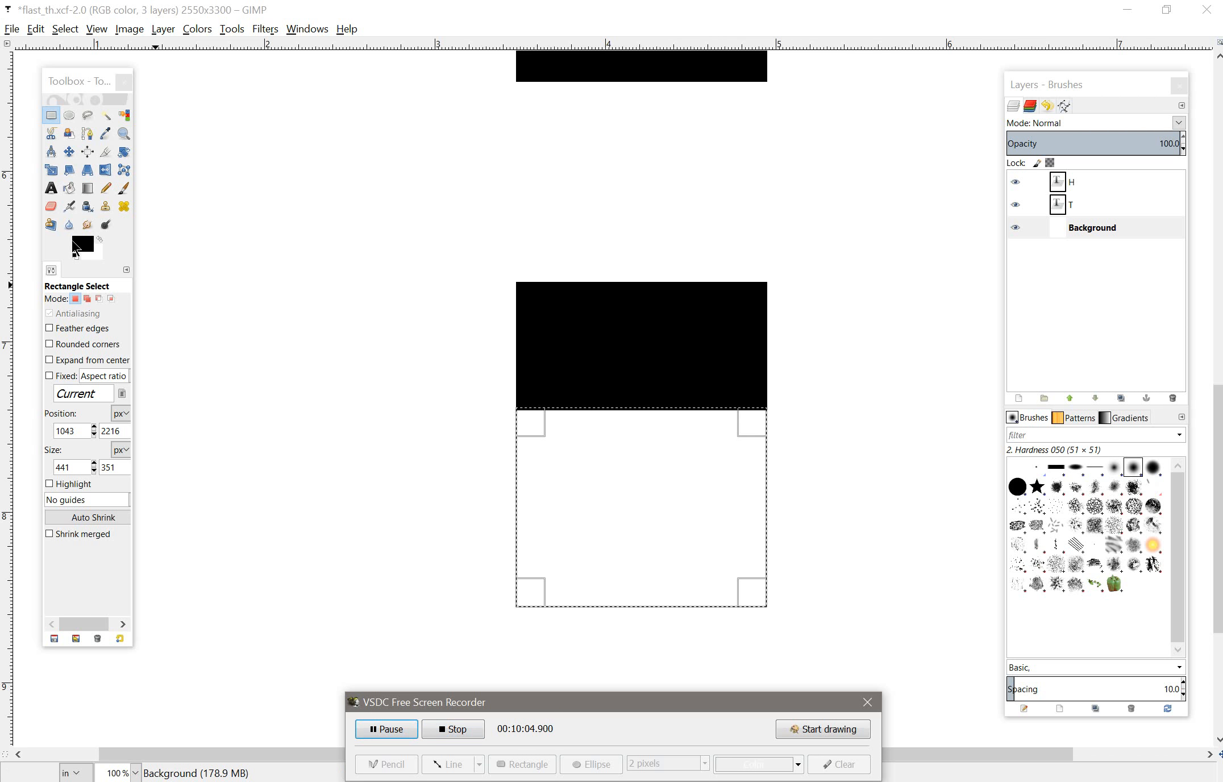
left_click(83, 244)
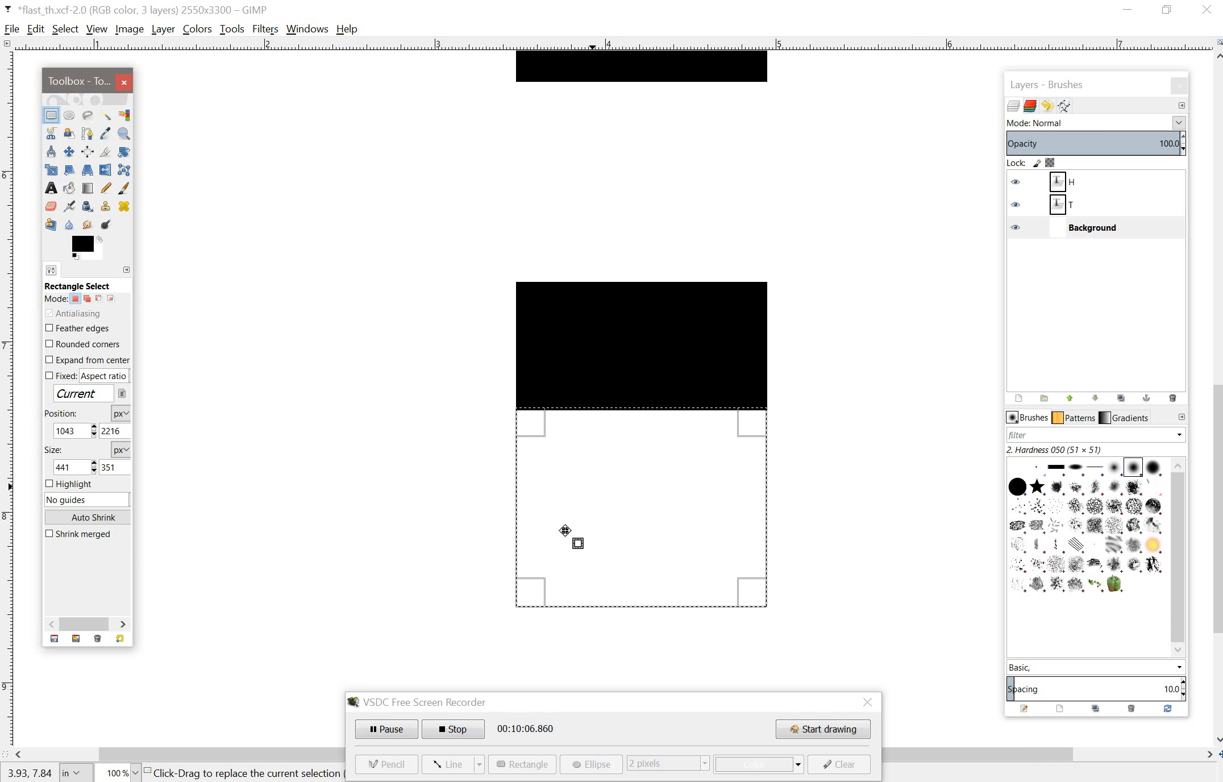
right_click(612, 498)
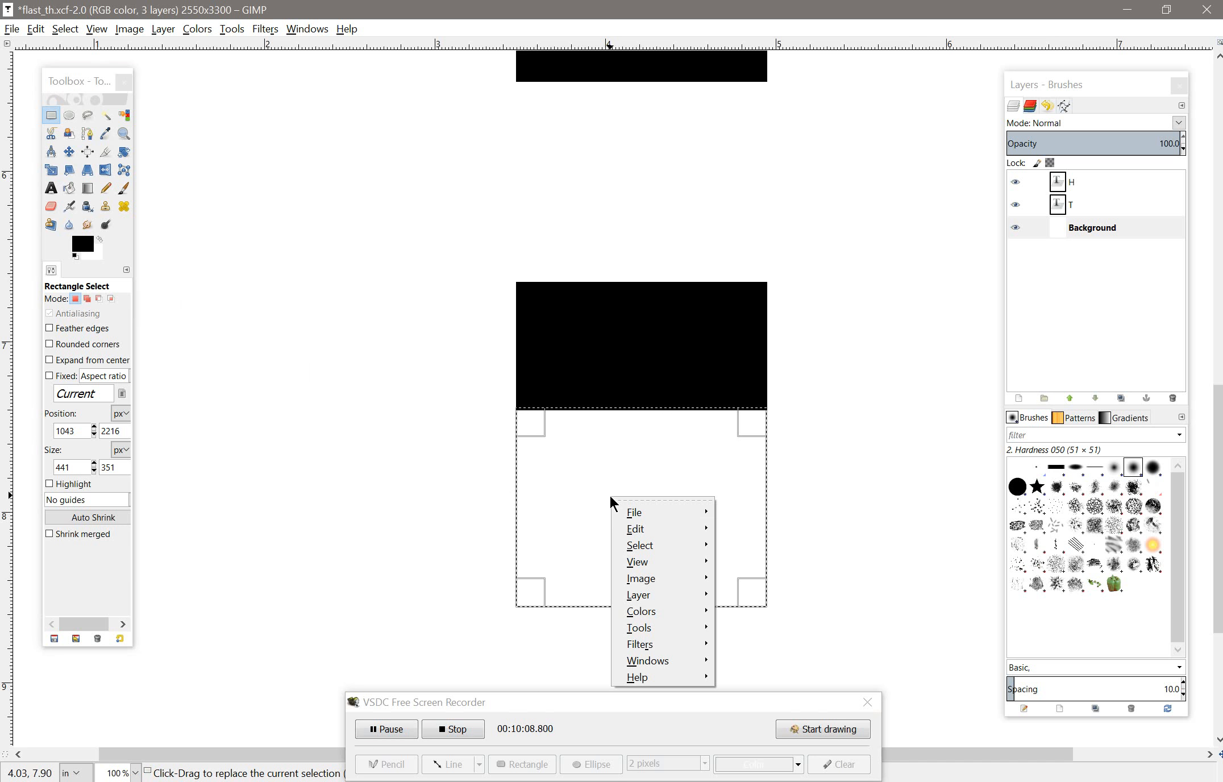
key("Escape")
key("ctrl+comma")
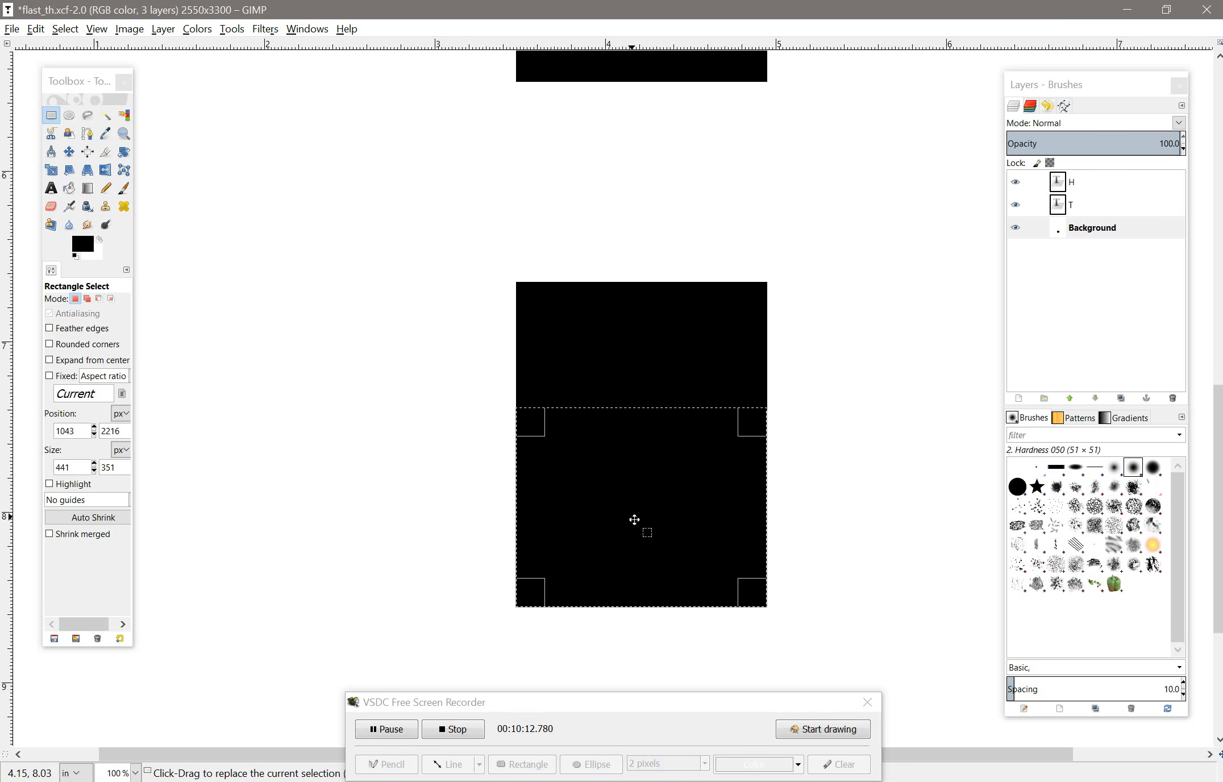
Remove the selection and check the extended T stem on the whole page at 33.3% zoom.
right_click(643, 464)
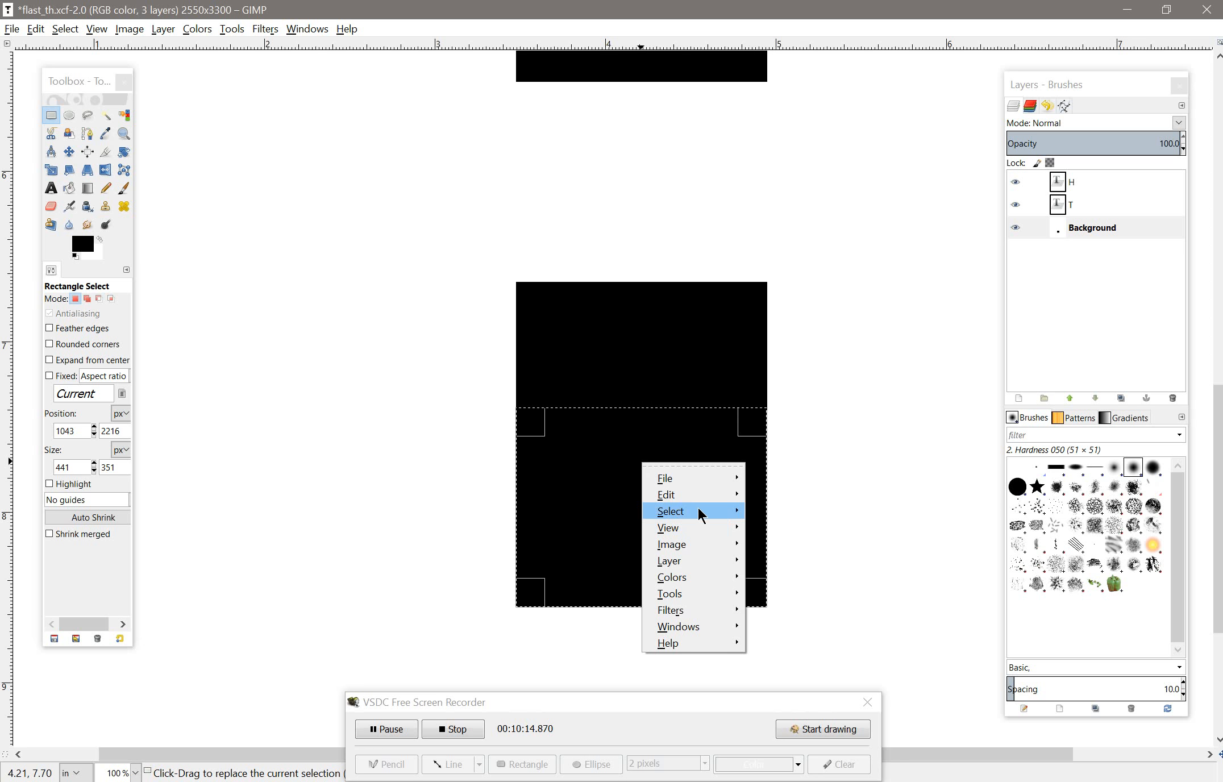
mouse_move(704, 510)
left_click(787, 537)
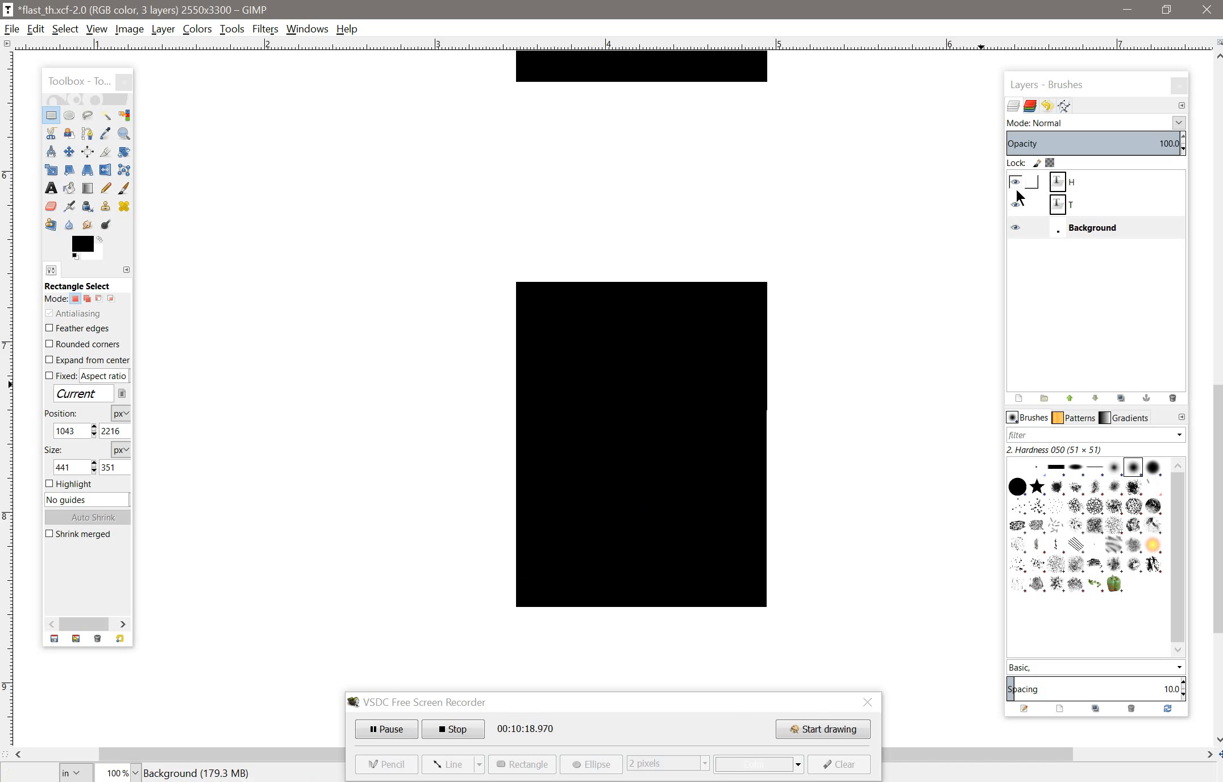
left_click(1016, 204)
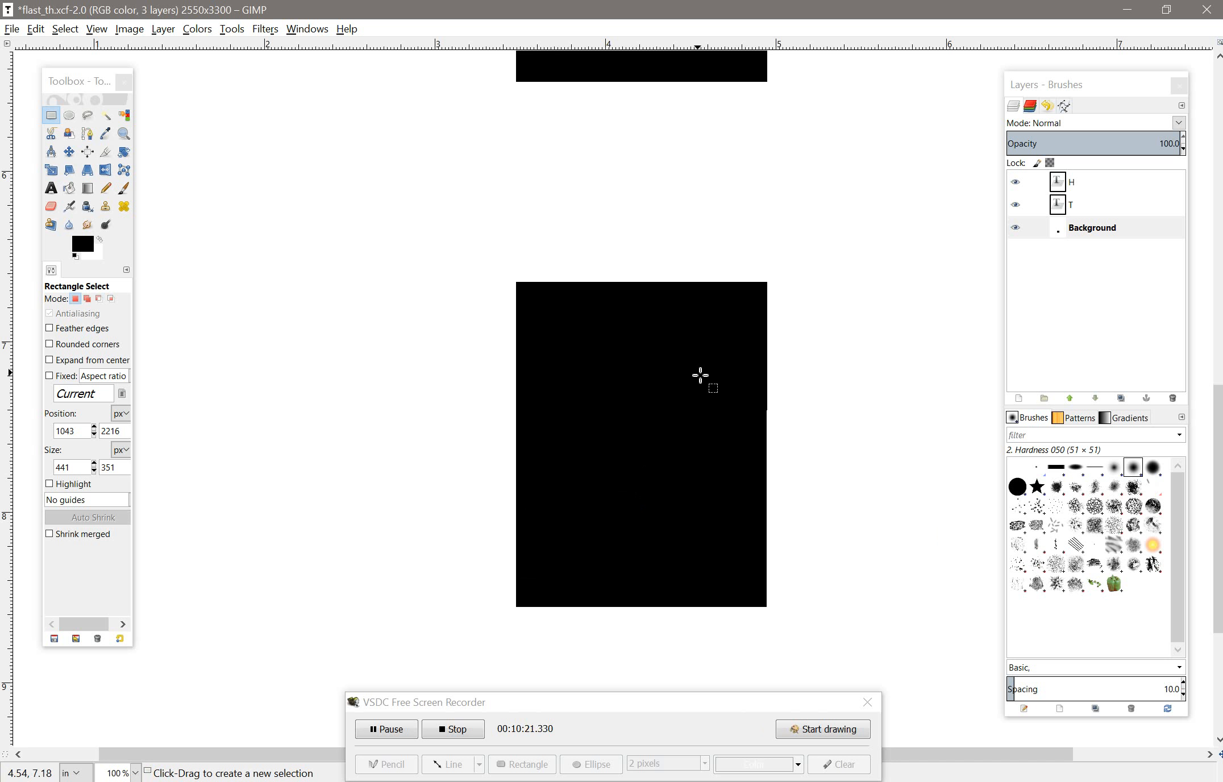
key("shift")
left_click(136, 774)
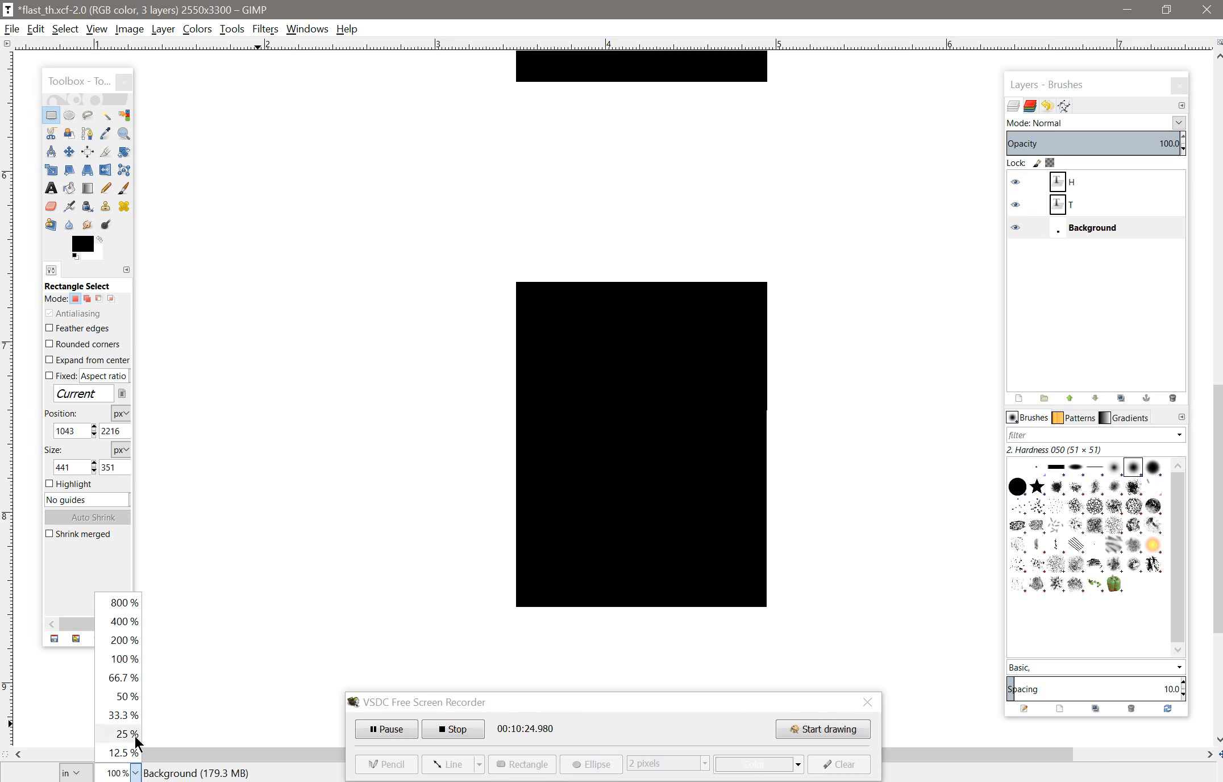
left_click(123, 710)
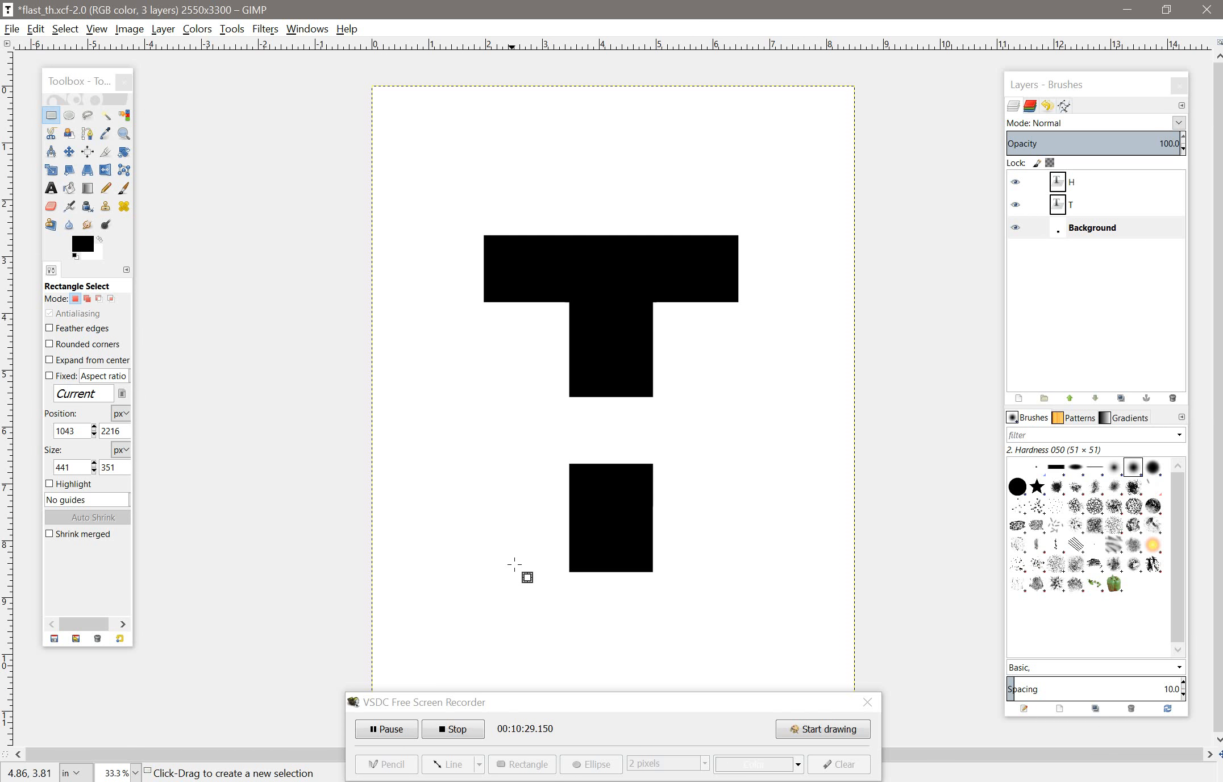
left_click(395, 733)
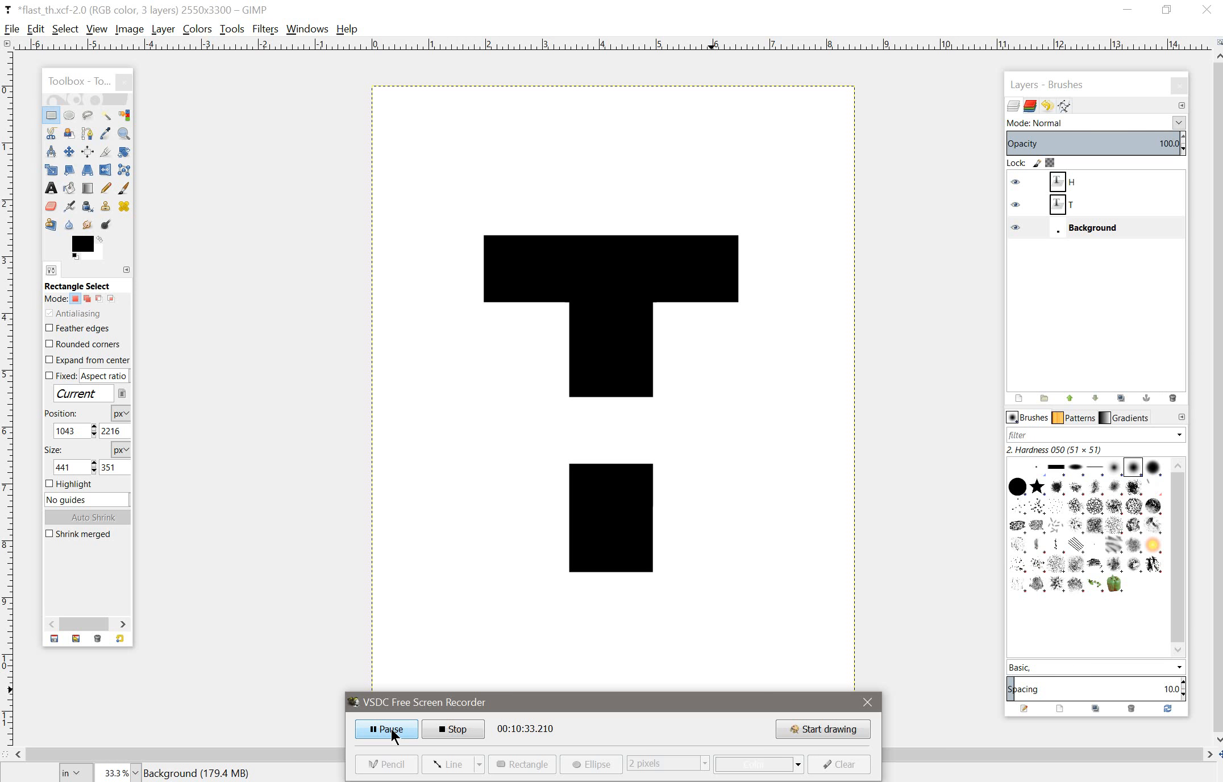